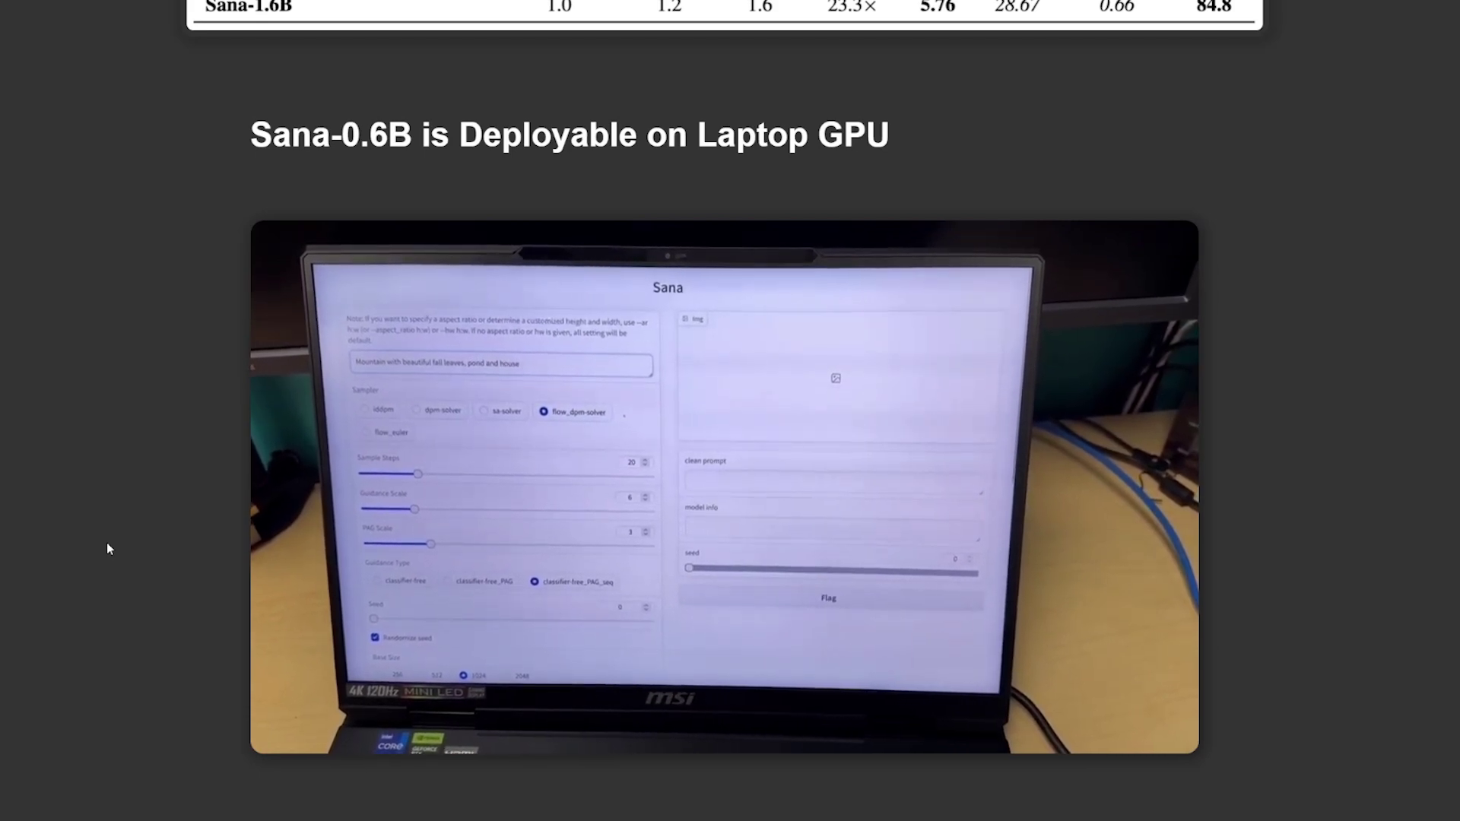
# Step: Bring up the README Introduction covering DC-AE, Linear DiT, decoder-only encoder and Flow-DPM-Solver
pyautogui.moveTo(485, 436)
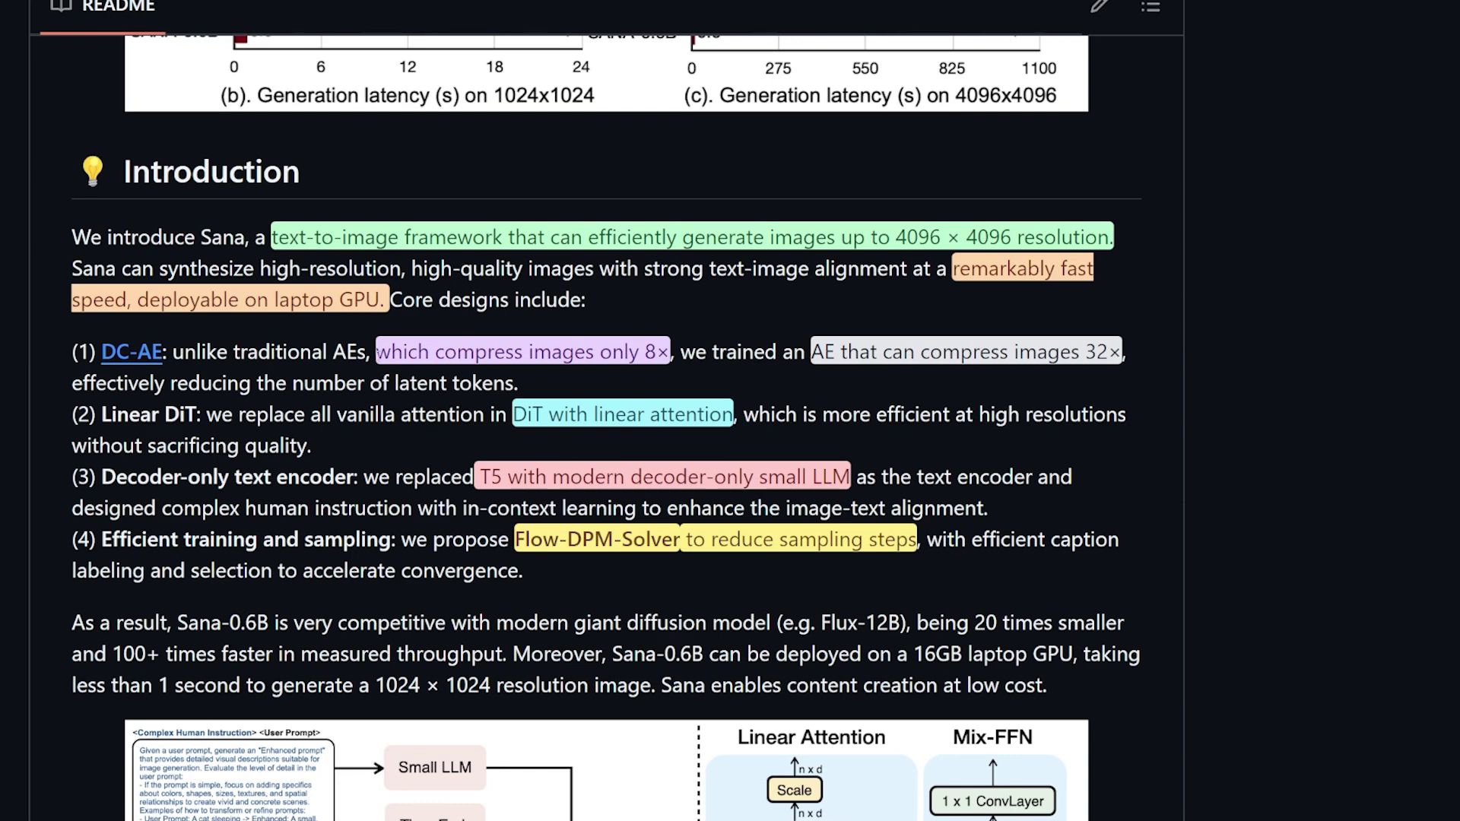
pyautogui.moveTo(519, 353)
pyautogui.moveTo(520, 386); pyautogui.dragTo(396, 384)
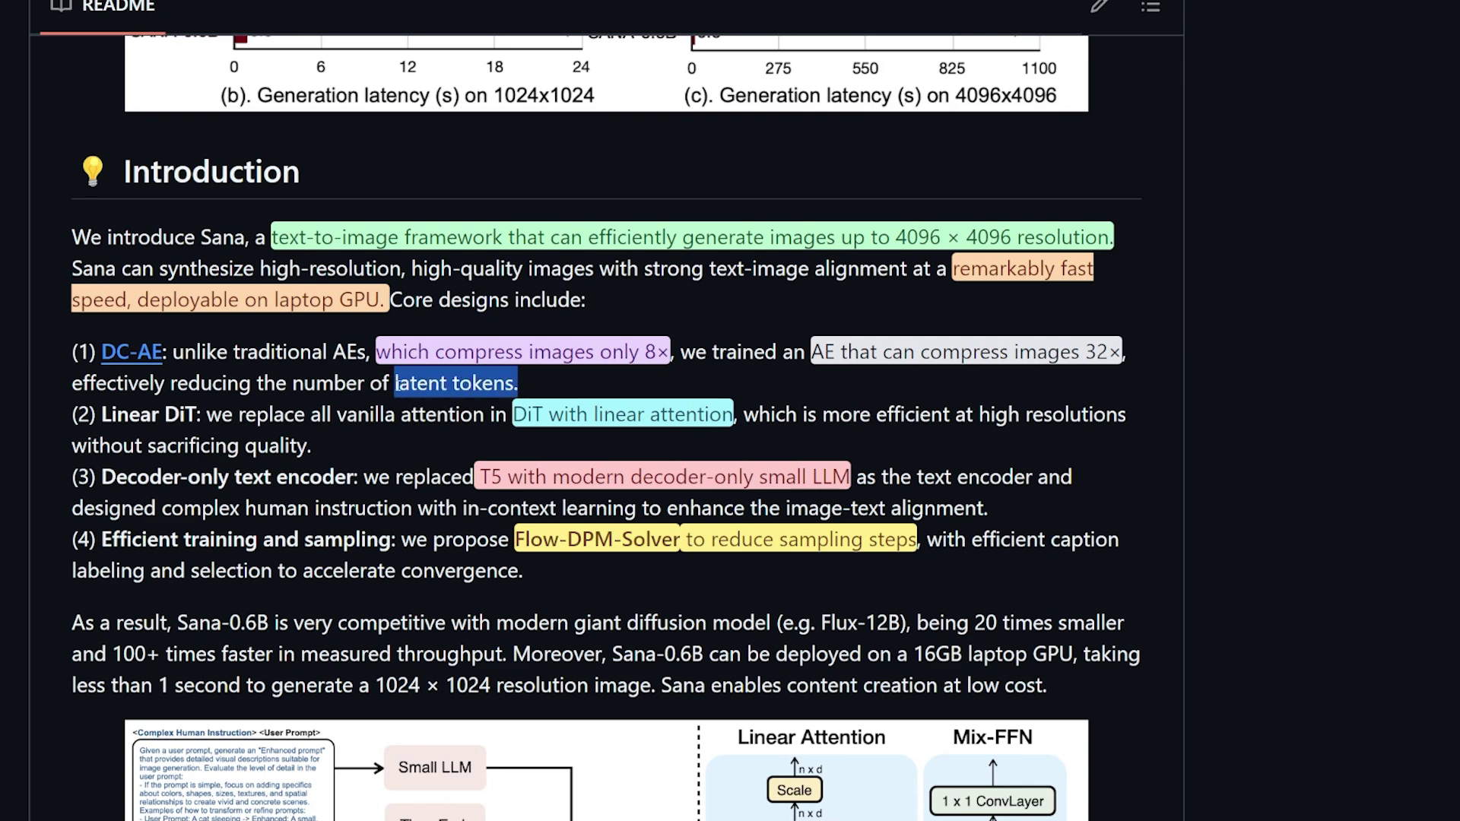
pyautogui.moveTo(198, 414); pyautogui.dragTo(102, 414)
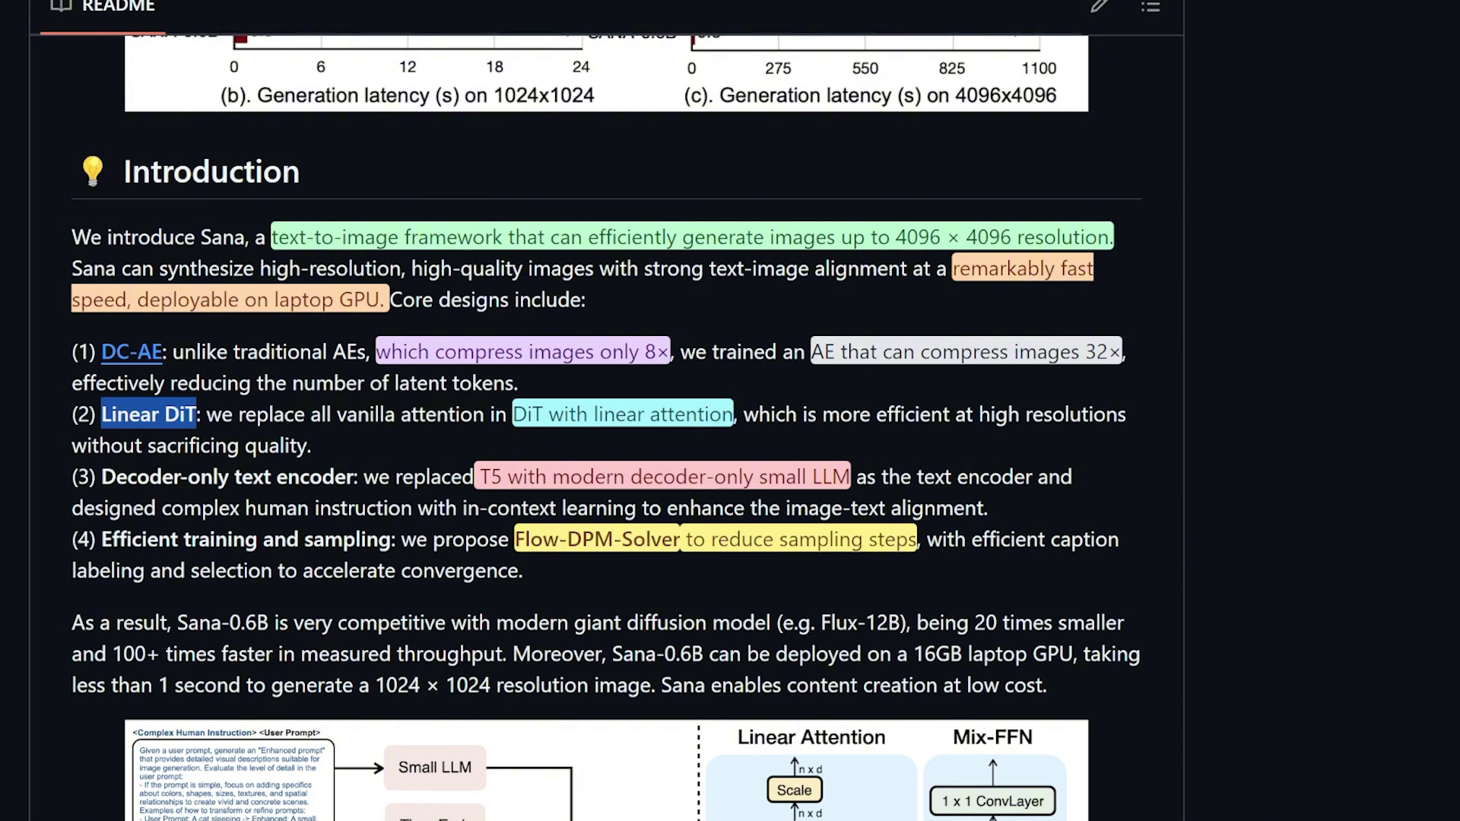
pyautogui.scroll(-2, 606, 426)
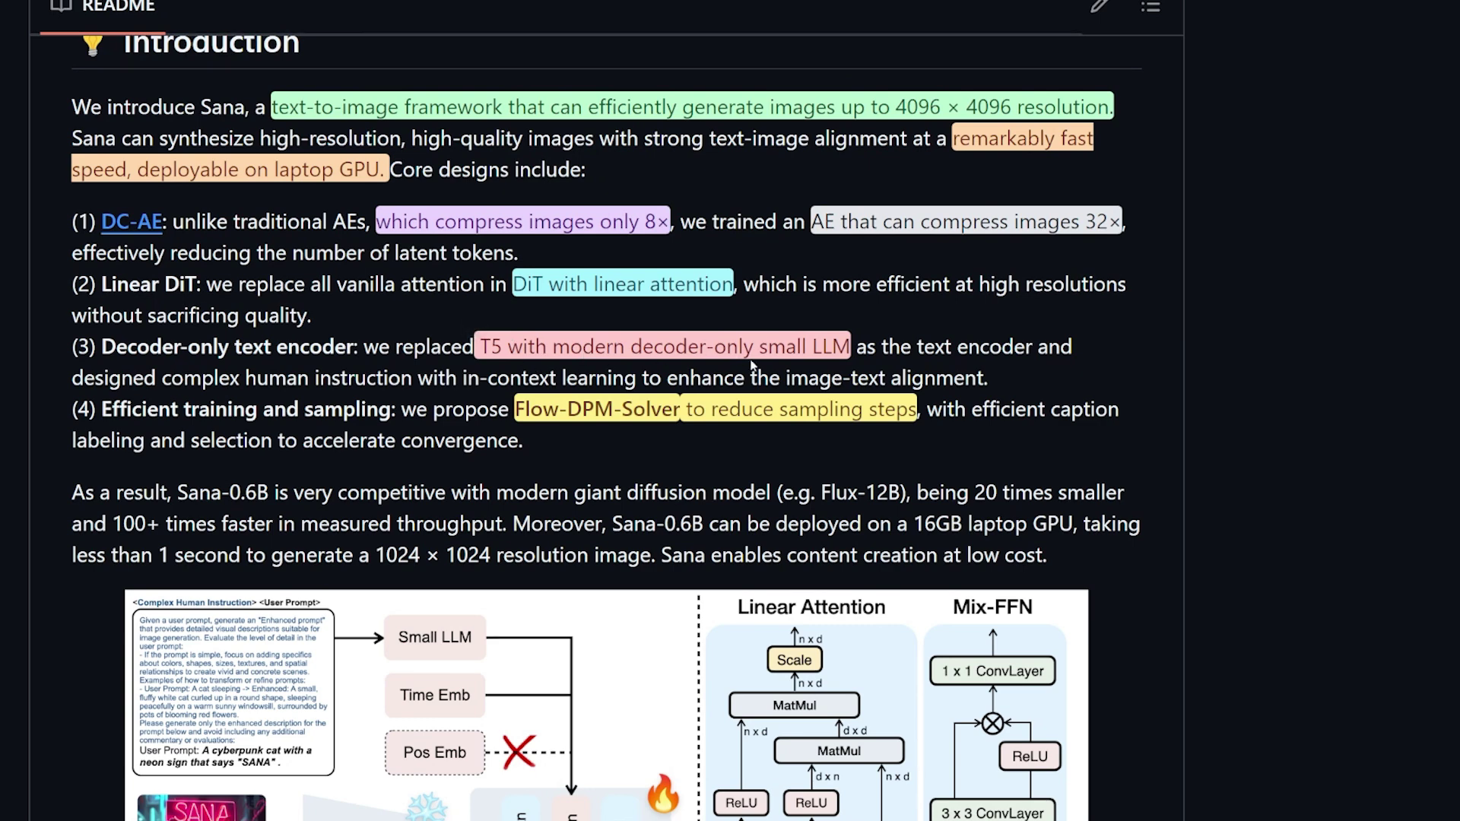
pyautogui.moveTo(102, 409); pyautogui.dragTo(394, 409)
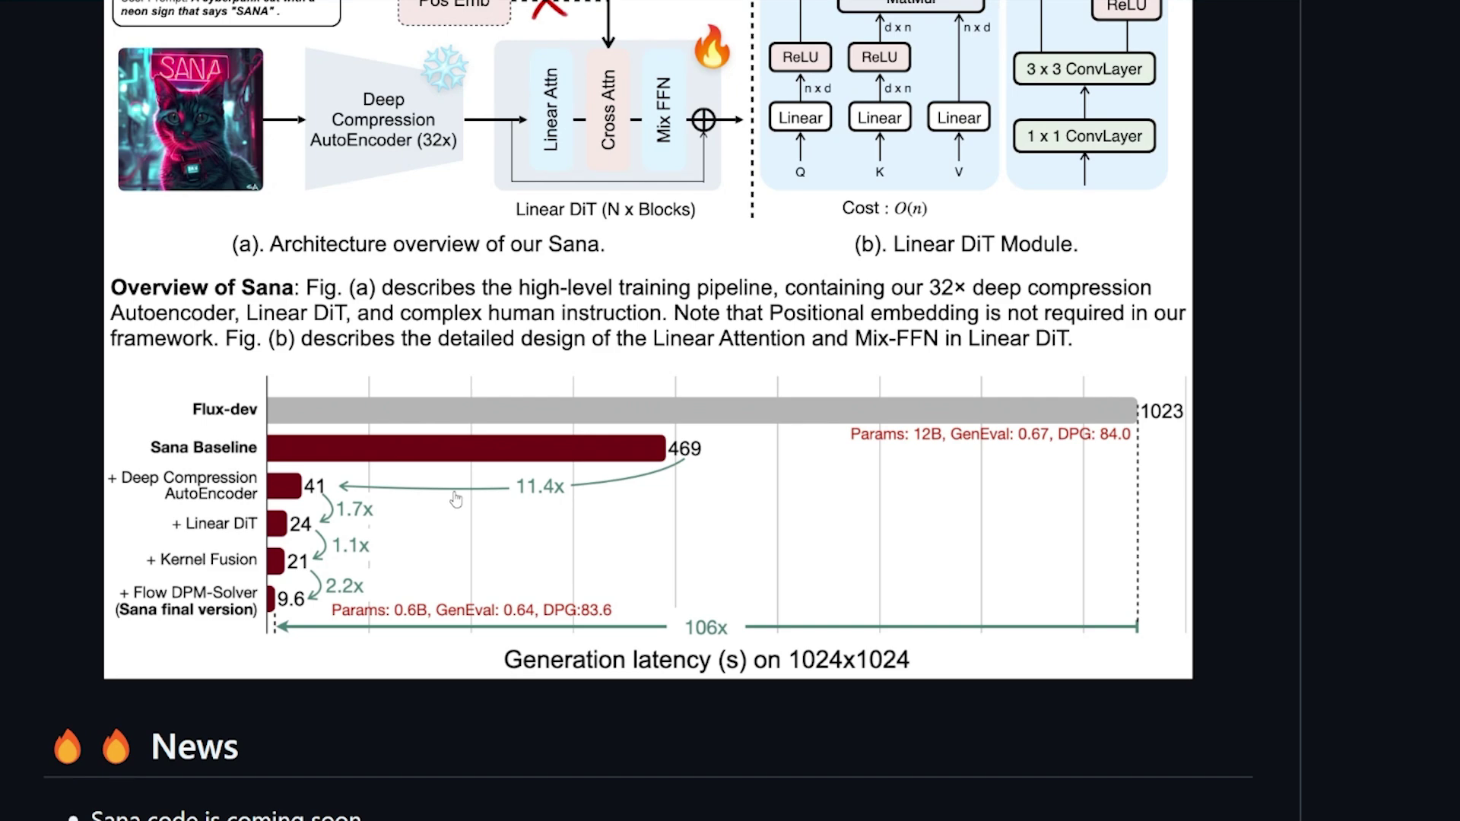
# Step: Highlight the table's latency values: FLUX-dev 23.0, FLUX-schnell 2.1 and Sana-0.6B 0.9
pyautogui.scroll(-10, 457, 499)
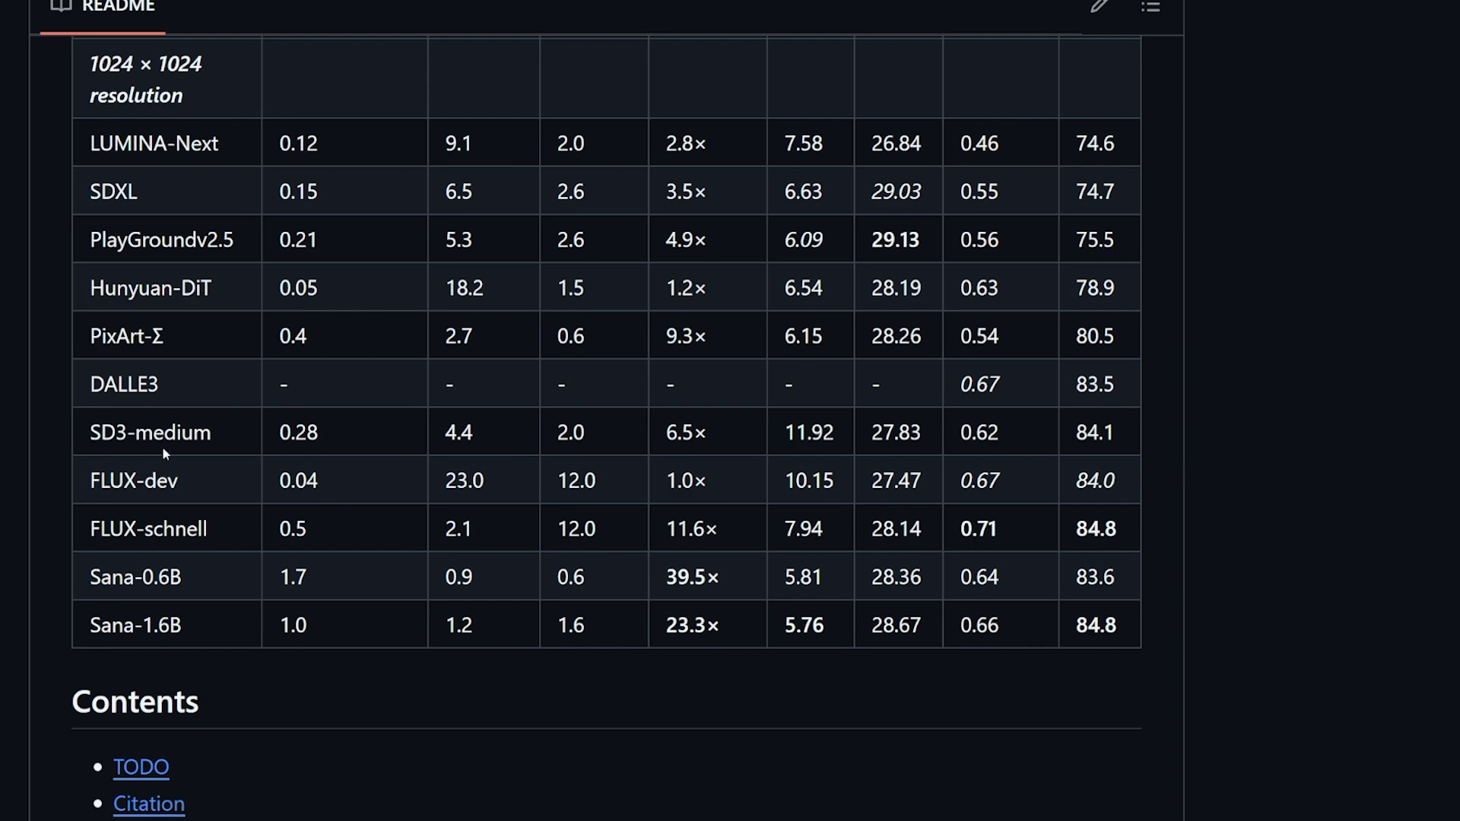
pyautogui.scroll(5, 479, 177)
pyautogui.scroll(-4, 507, 452)
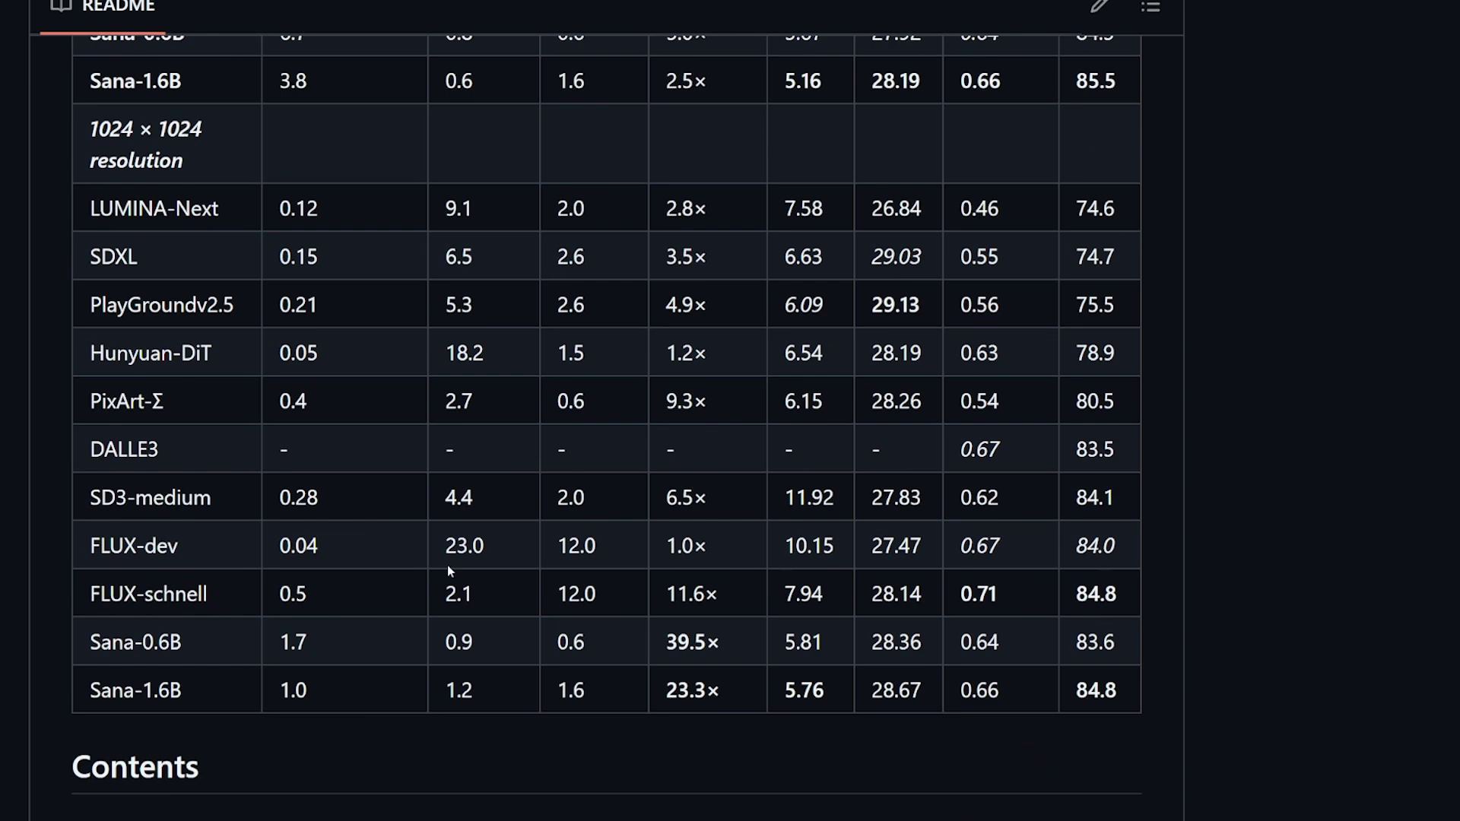
pyautogui.doubleClick(497, 548)
pyautogui.moveTo(491, 596); pyautogui.dragTo(461, 594)
pyautogui.moveTo(485, 648); pyautogui.dragTo(445, 647)
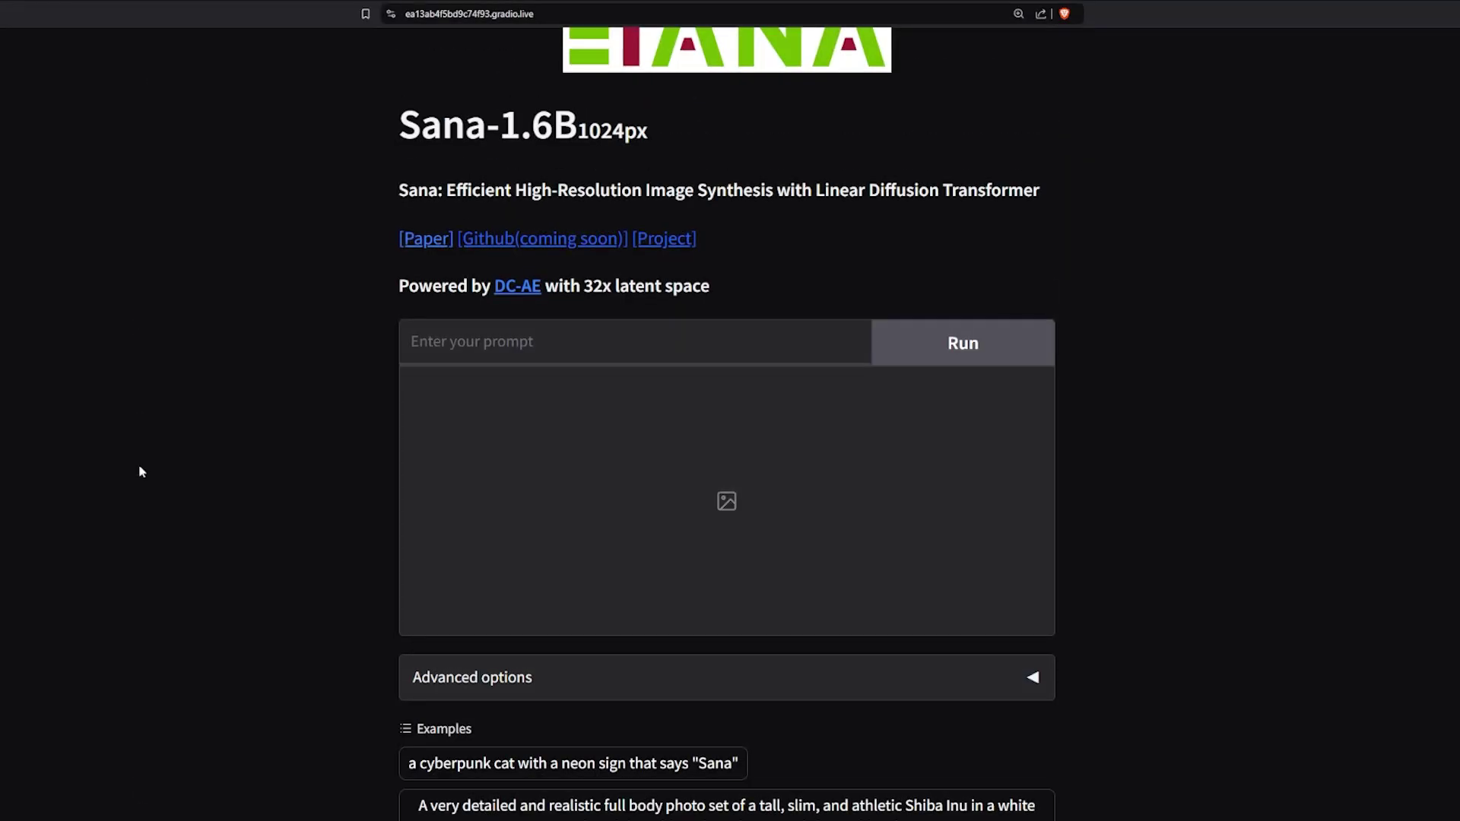
pyautogui.scroll(1, 140, 466)
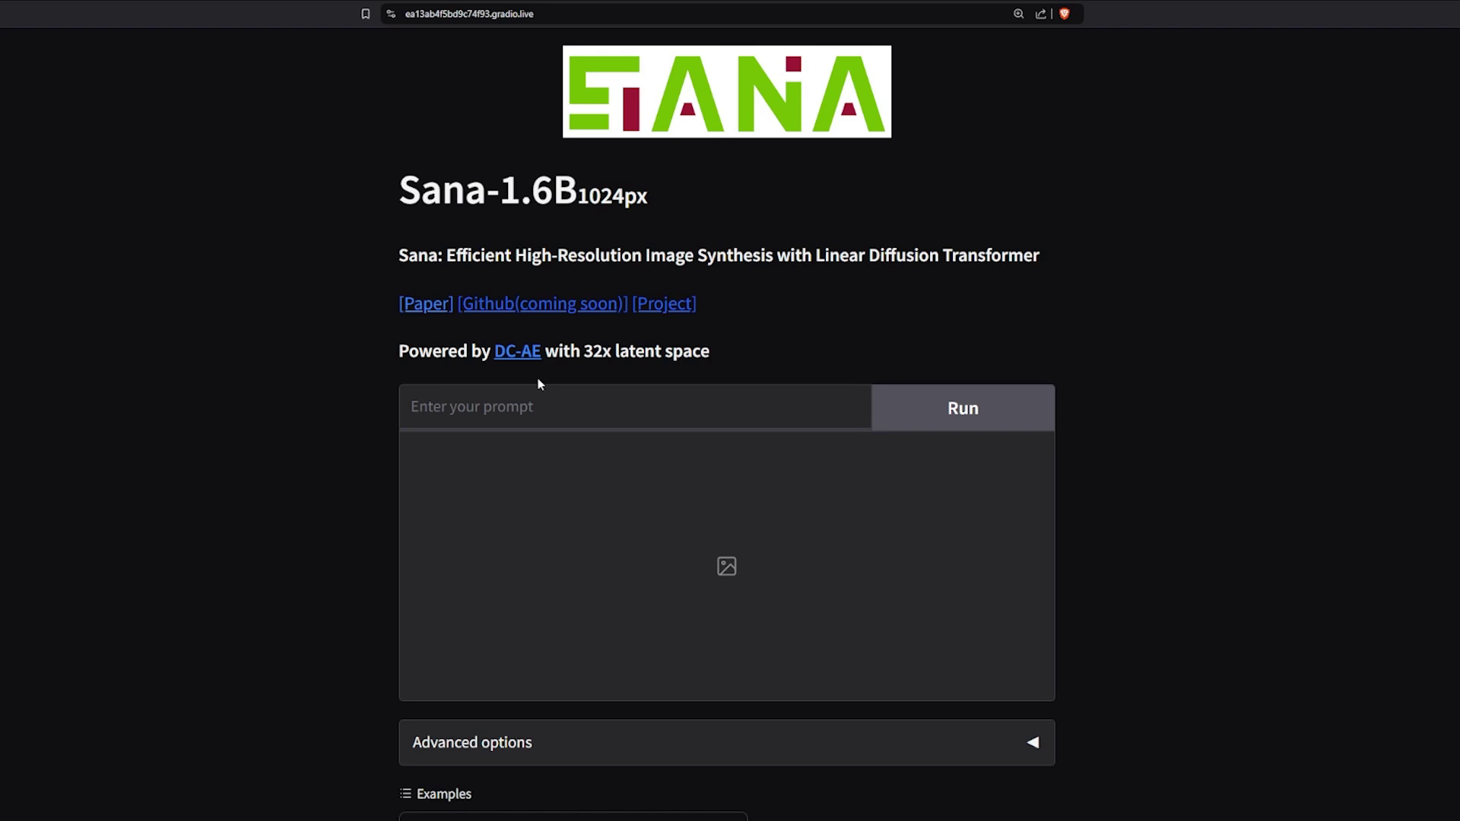
pyautogui.doubleClick(454, 14)
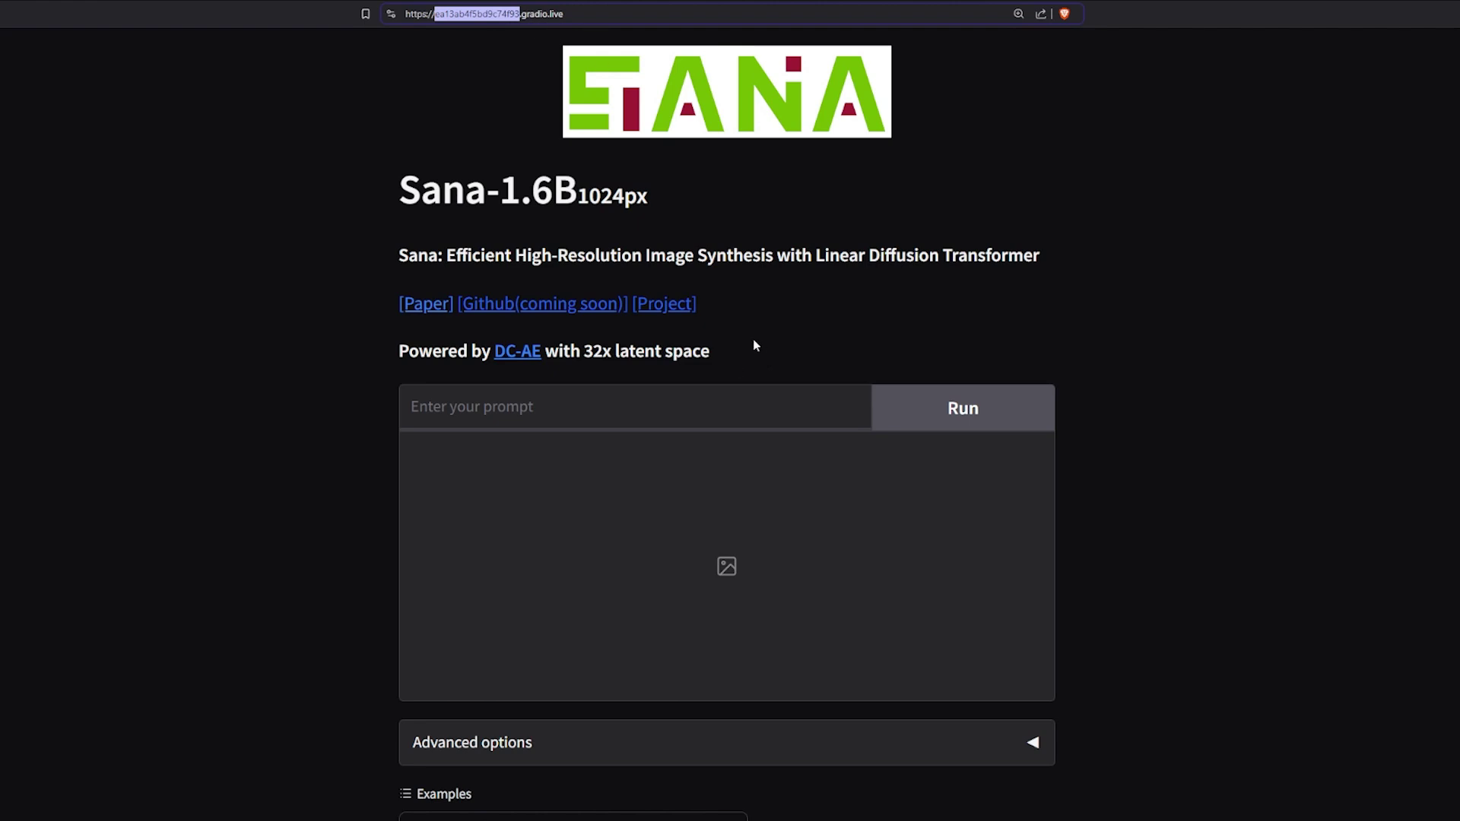
# Step: Paste the 'Surfer, pixel art' prompt into Sana's prompt field and generate the image
pyautogui.click(487, 411)
pyautogui.hotkey('ctrl', 'v')
pyautogui.moveTo(536, 411); pyautogui.dragTo(385, 414)
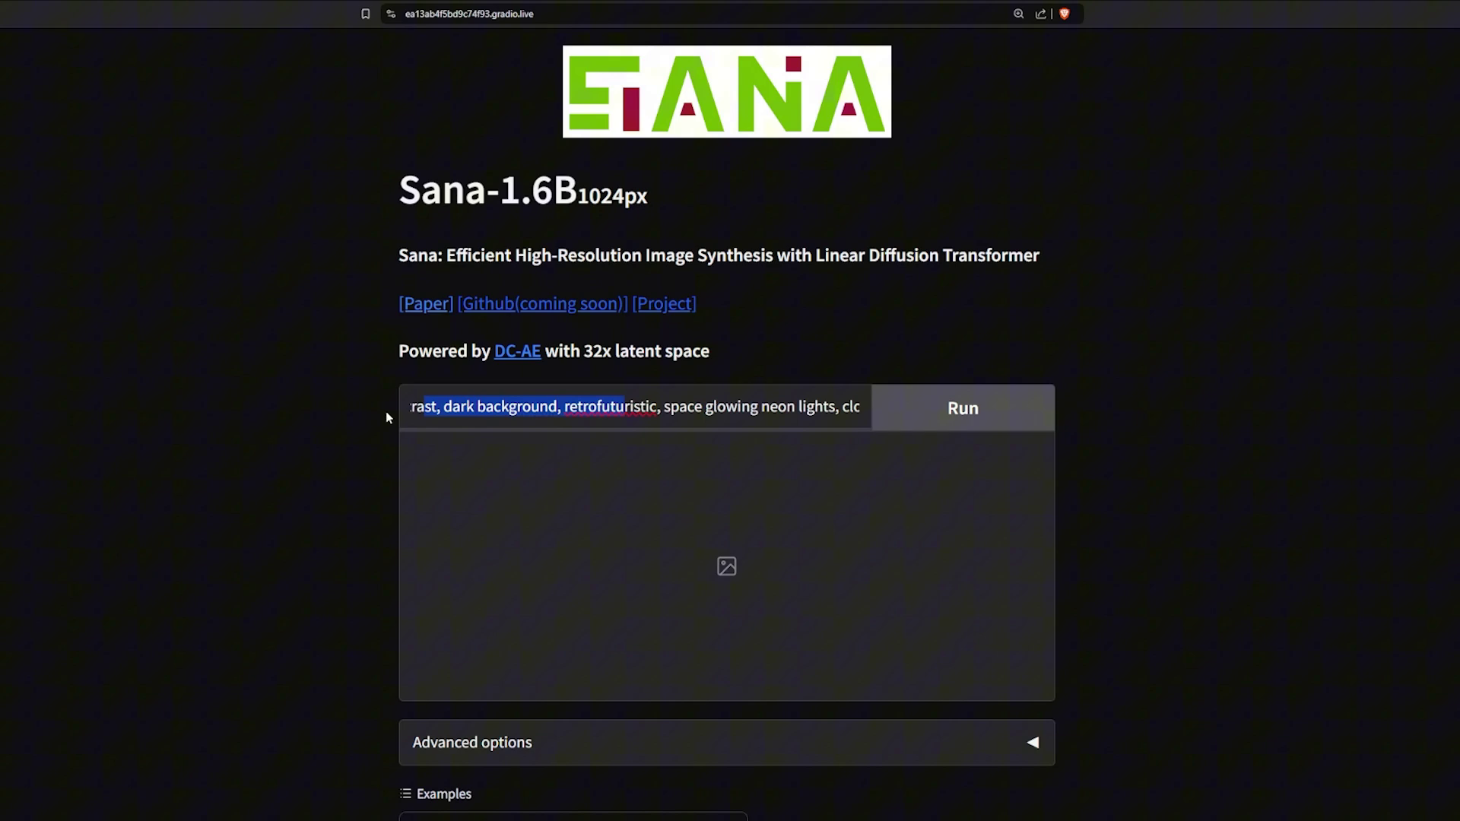
pyautogui.click(447, 415)
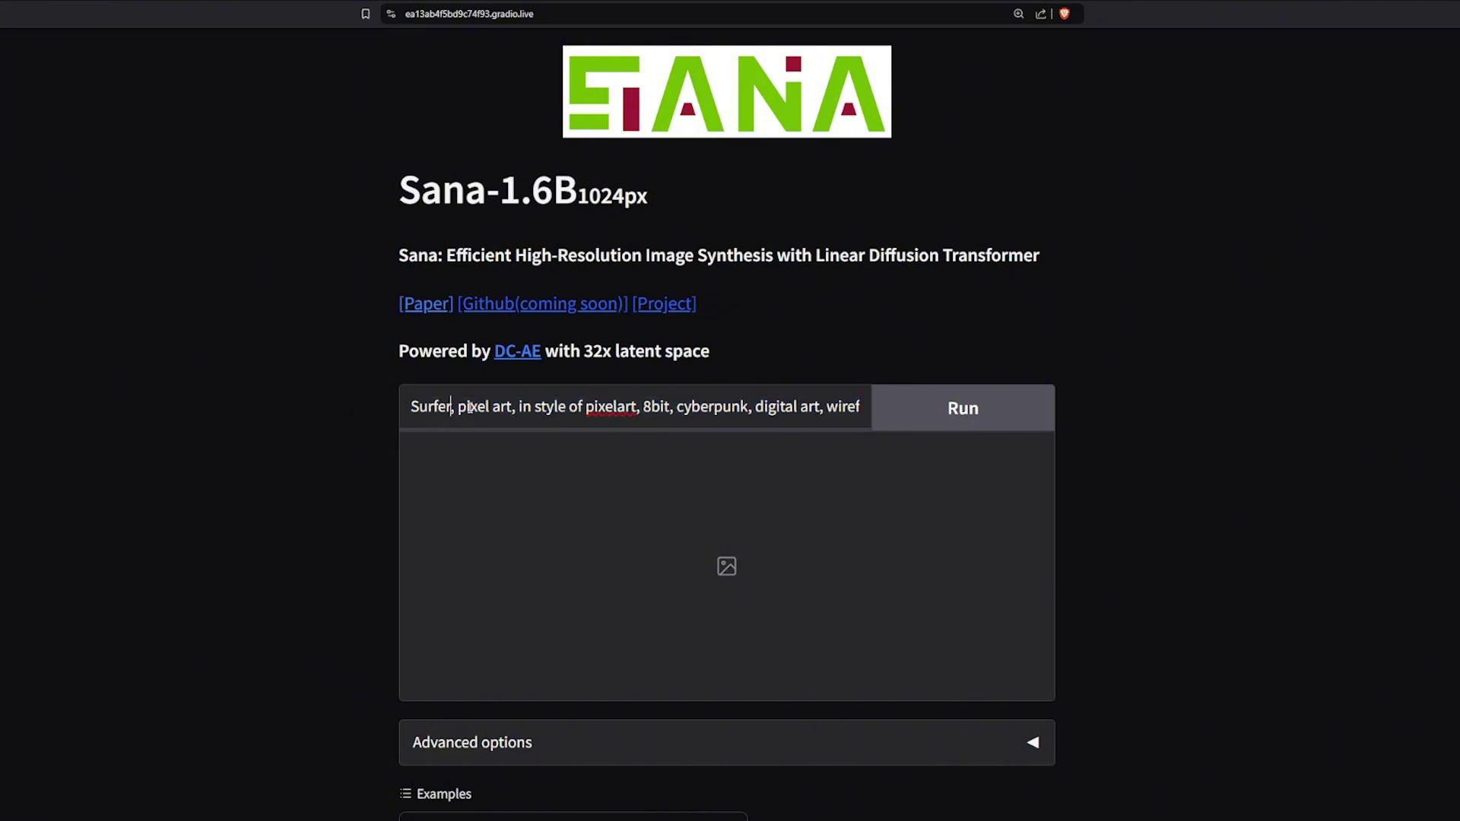
pyautogui.press('Return')
# Step: Scroll through the resulting neon wireframe surfer portrait
pyautogui.scroll(-2, 924, 548)
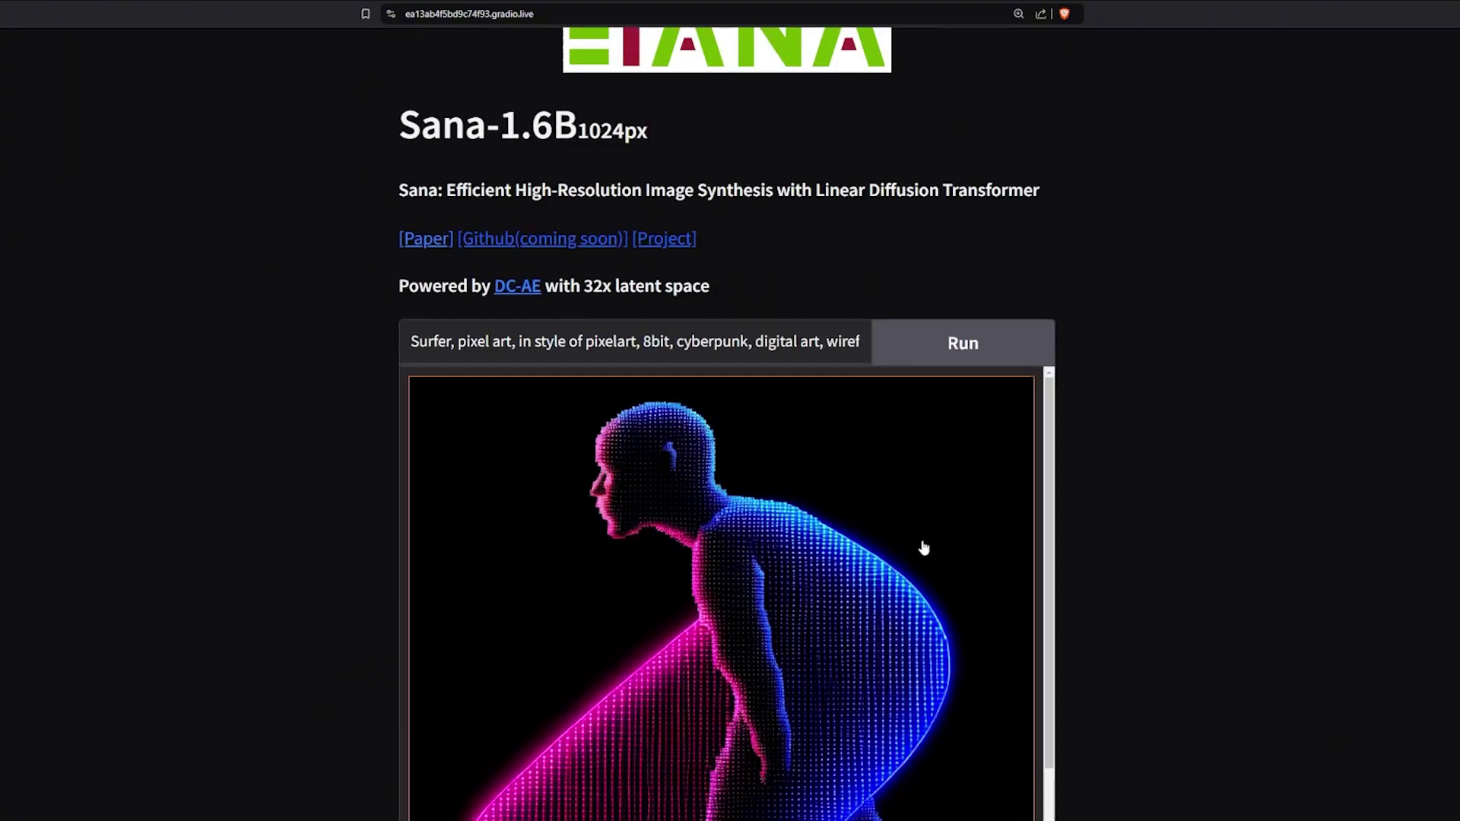
pyautogui.scroll(-3, 924, 548)
pyautogui.scroll(2, 939, 545)
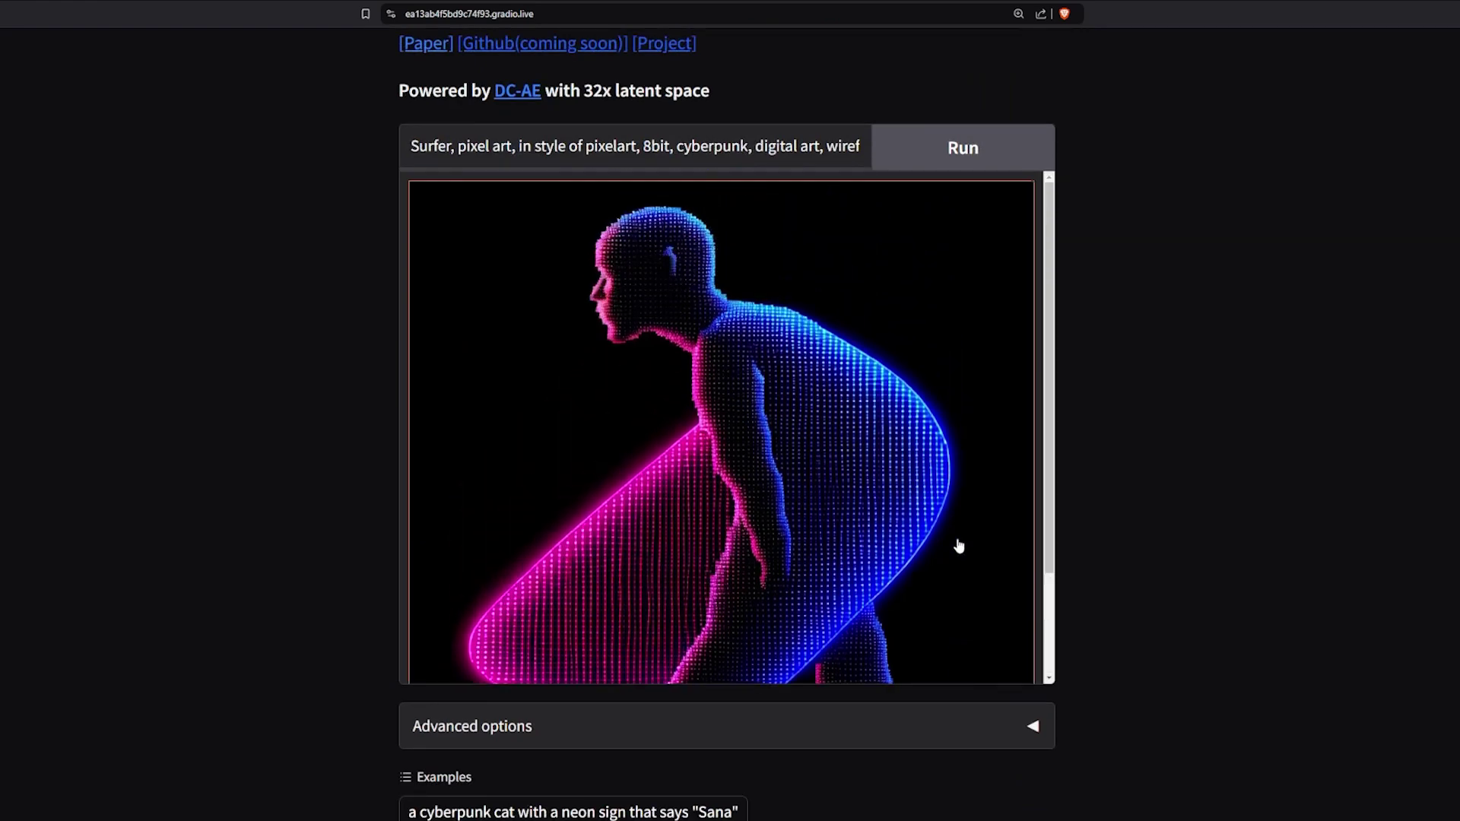
pyautogui.scroll(-2, 956, 544)
pyautogui.scroll(2, 962, 546)
pyautogui.scroll(-2, 964, 546)
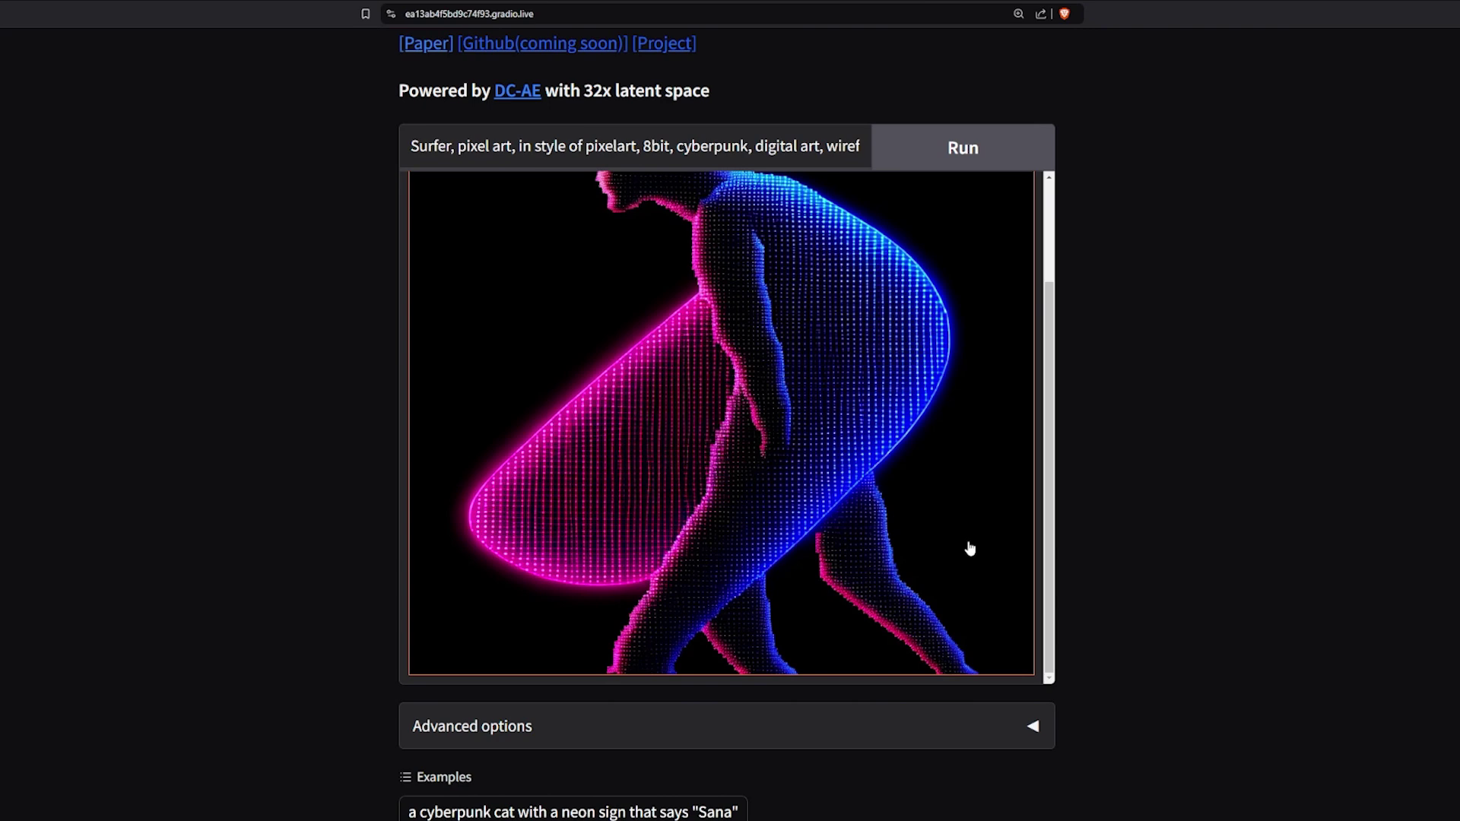
pyautogui.scroll(2, 965, 548)
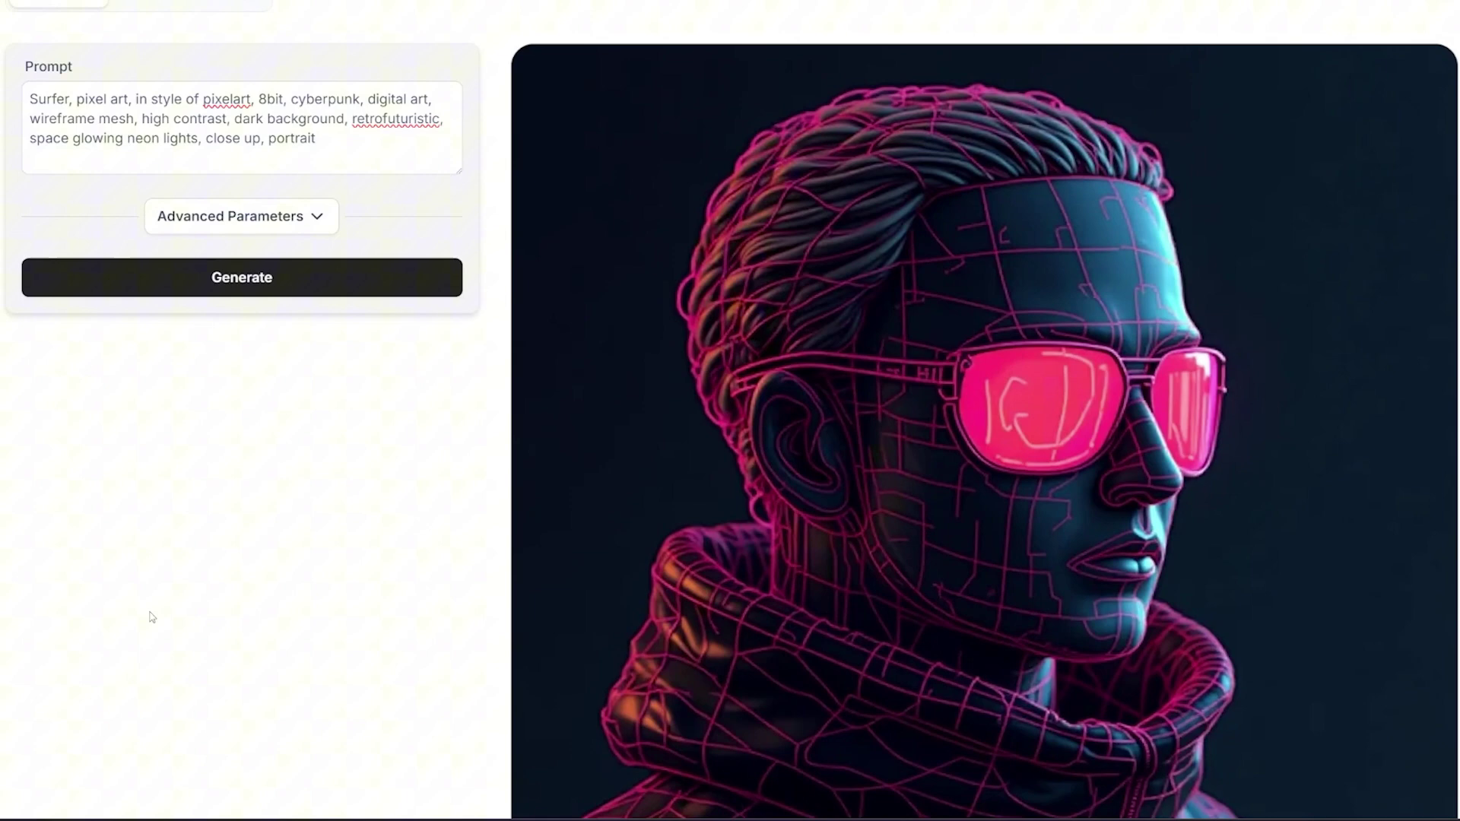
# Step: Scroll through Flux.1 Dev's pink wireframe surfer portrait wearing glasses, generated in 27.1 s
pyautogui.scroll(2, 450, 563)
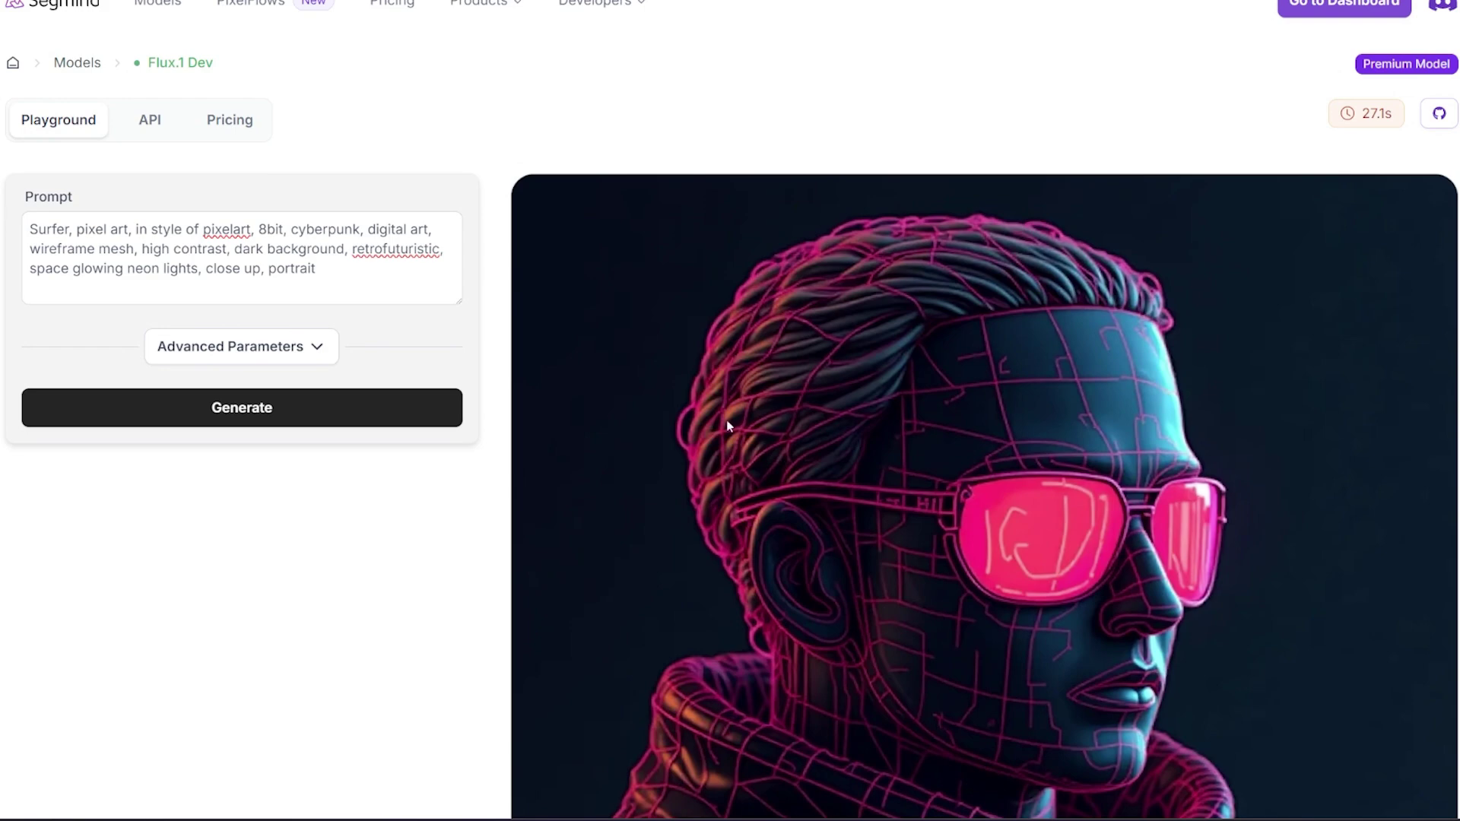
pyautogui.scroll(-3, 828, 459)
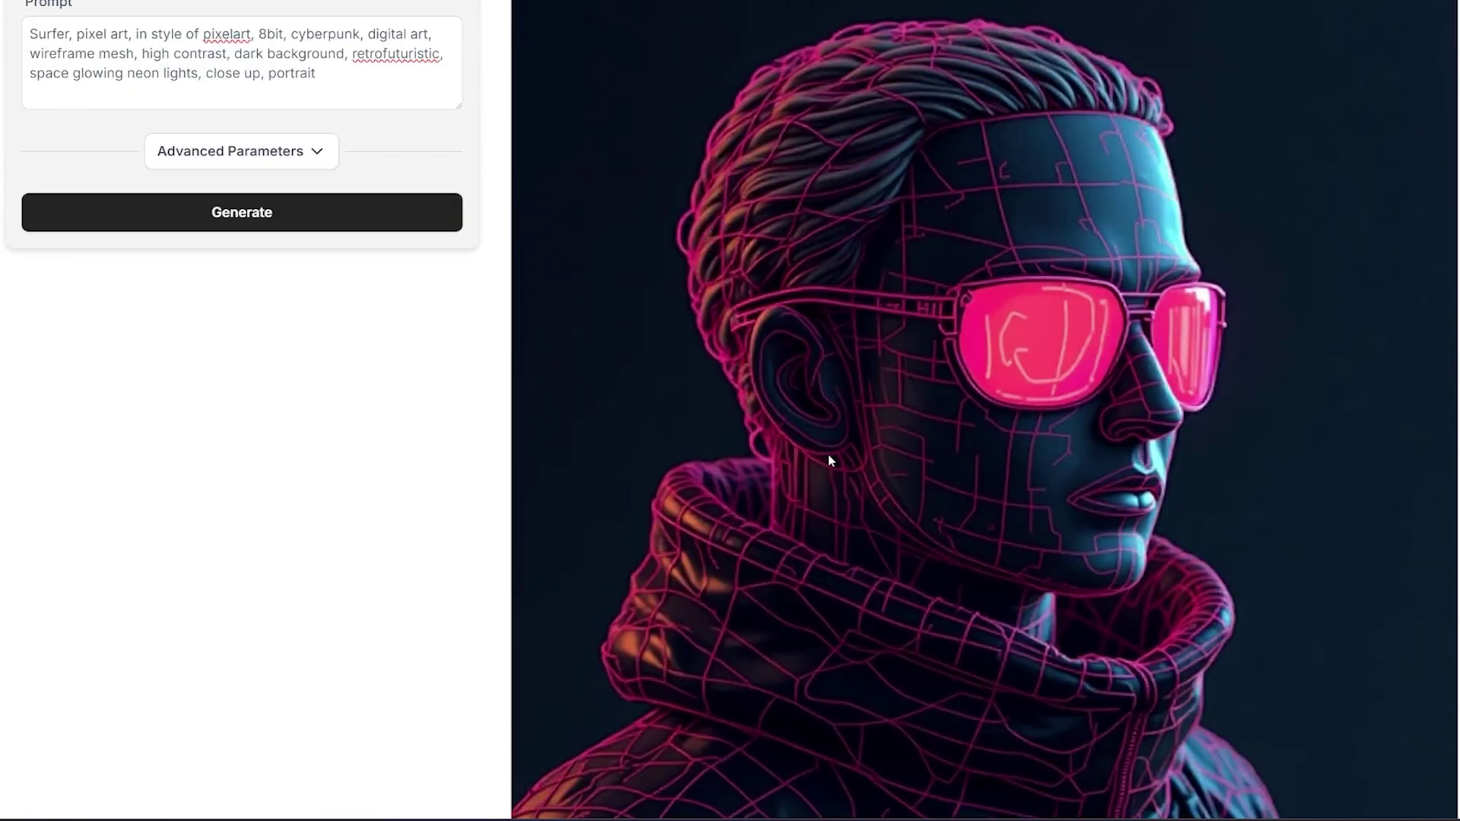
pyautogui.scroll(-1, 830, 460)
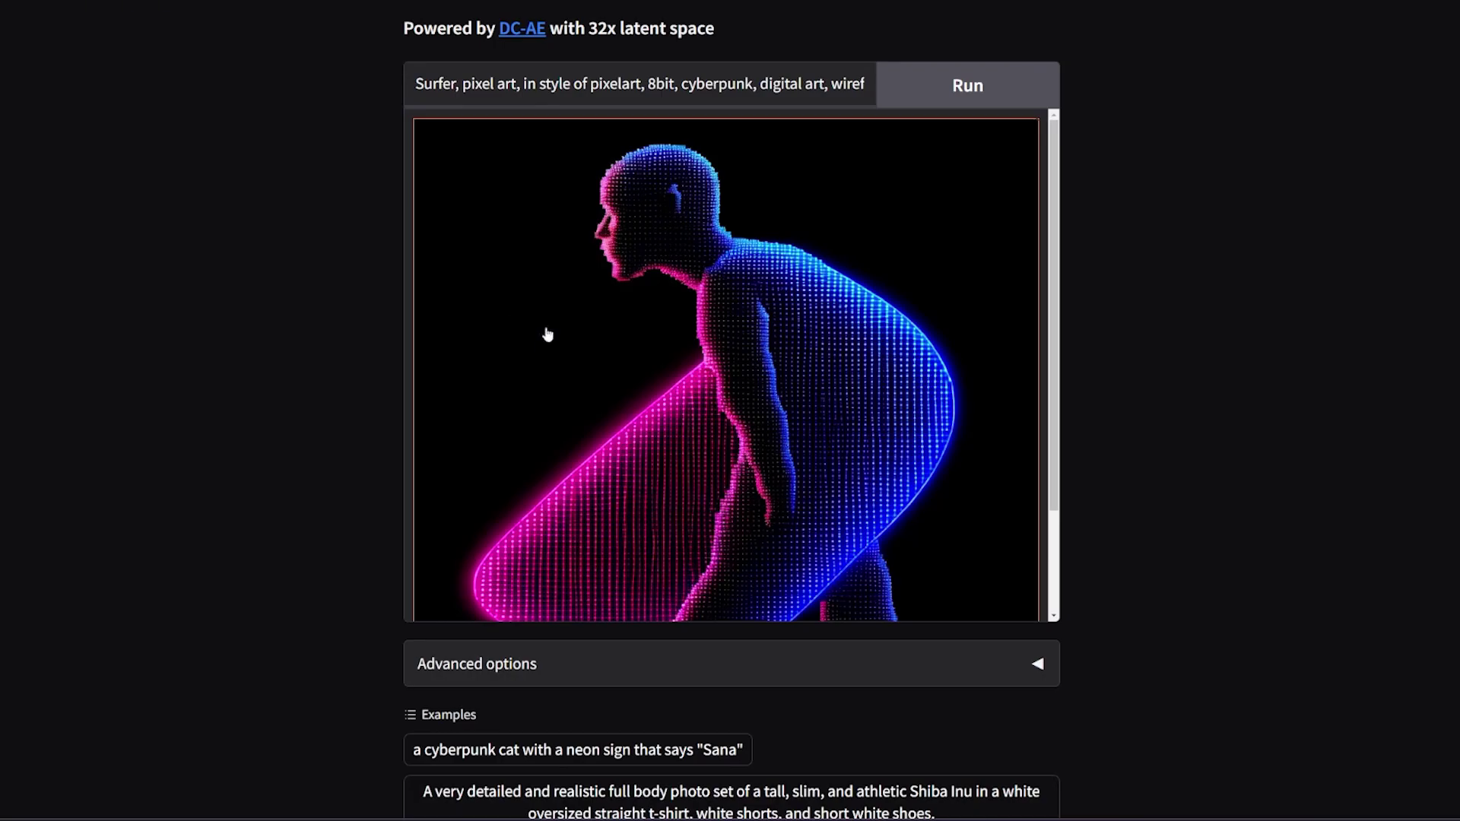
# Step: Review Sana's neon pixel-art surfer image once more by scrolling through it
pyautogui.scroll(-2, 597, 332)
pyautogui.scroll(-2, 694, 326)
pyautogui.scroll(3, 639, 335)
pyautogui.scroll(-1, 717, 312)
pyautogui.scroll(2, 700, 404)
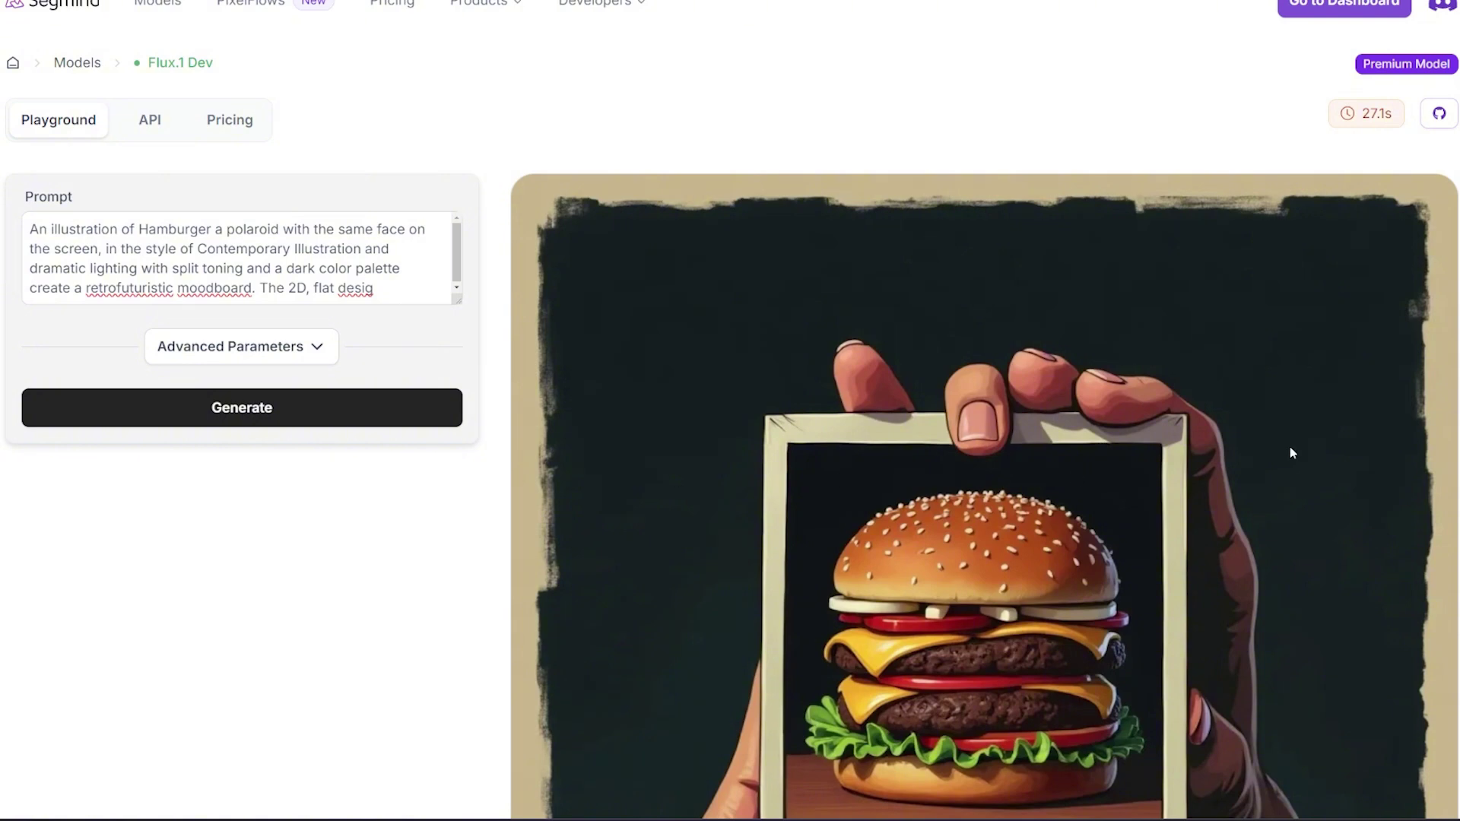
# Step: Scroll through Flux.1 Dev's hamburger-in-a-polaroid result
pyautogui.scroll(-4, 1237, 449)
pyautogui.scroll(-2, 1110, 454)
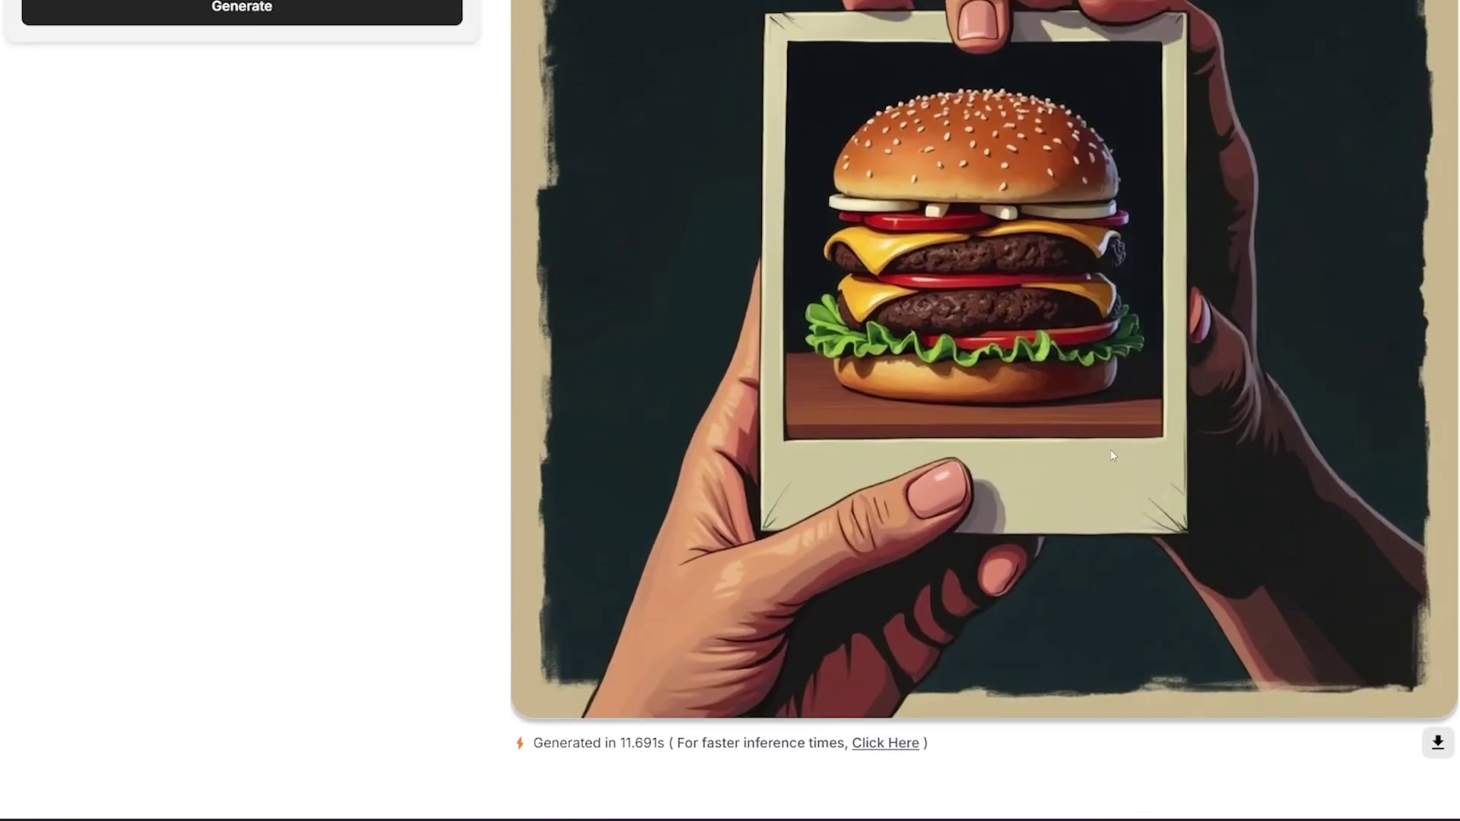
pyautogui.scroll(3, 1110, 454)
pyautogui.scroll(1, 1114, 456)
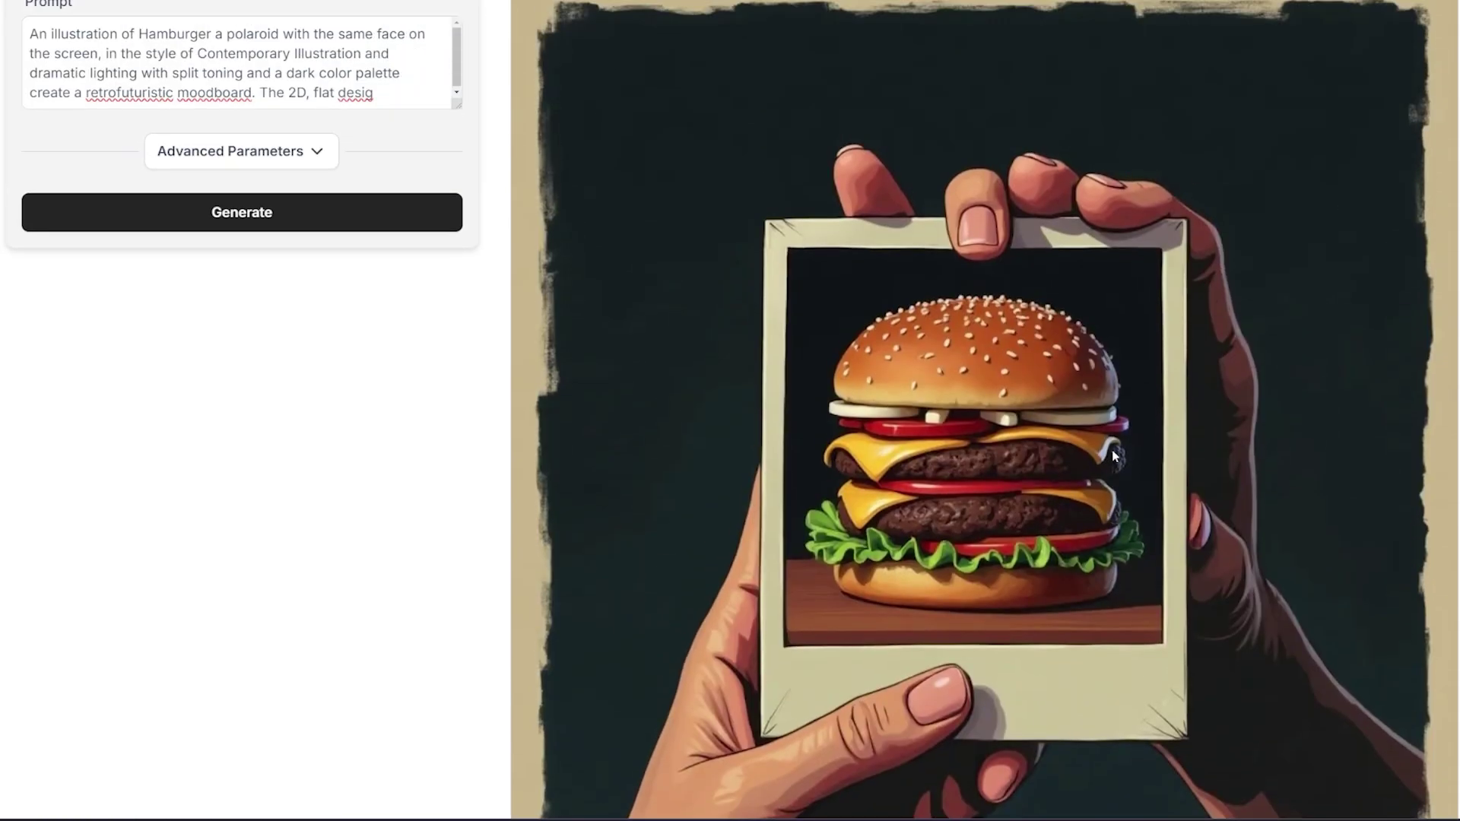
pyautogui.scroll(-2, 1115, 457)
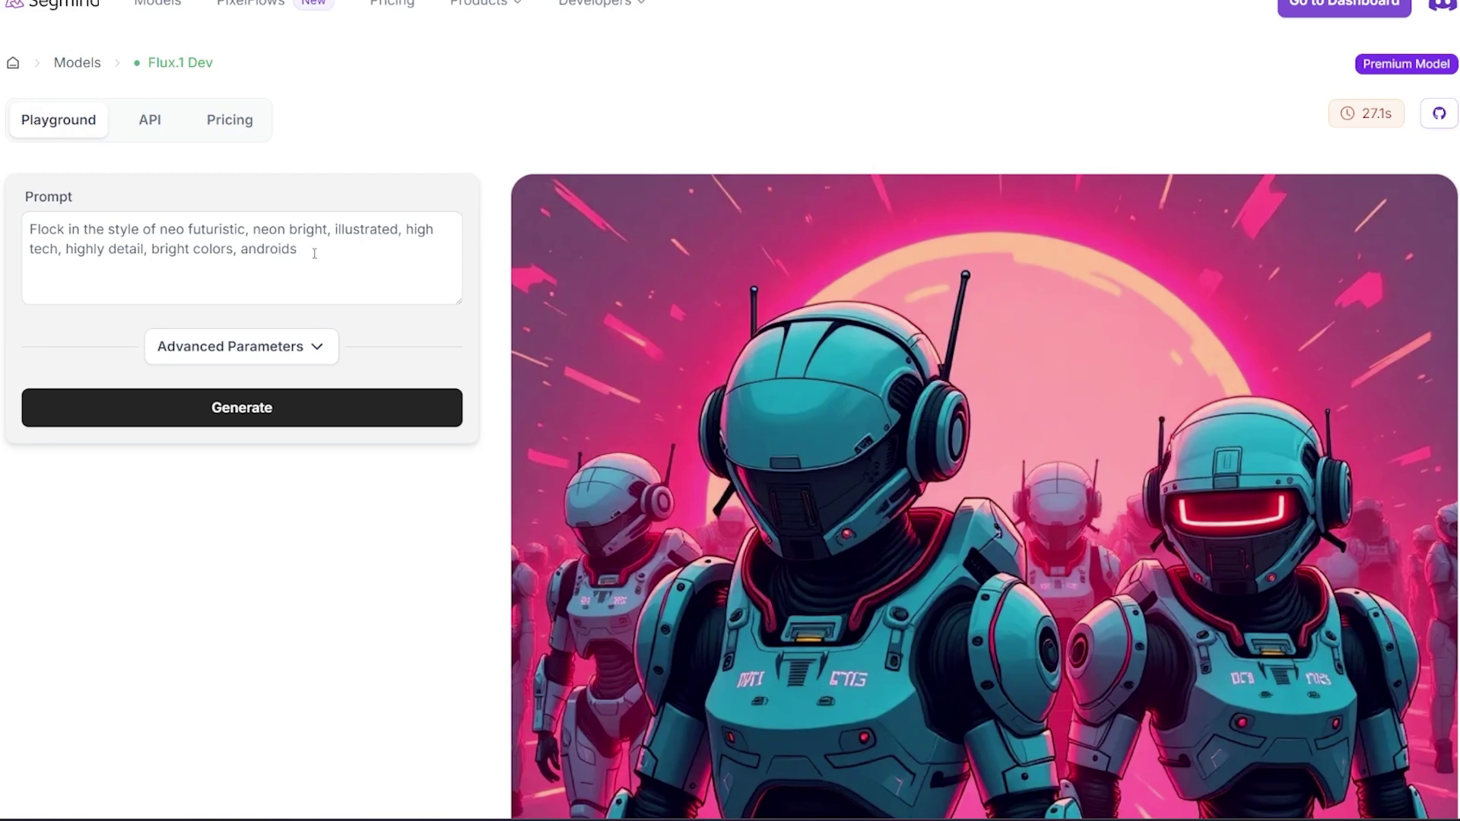
# Step: Scroll through Flux.1 Dev's teal armored robots marching against the pink neon backdrop
pyautogui.scroll(-4, 873, 477)
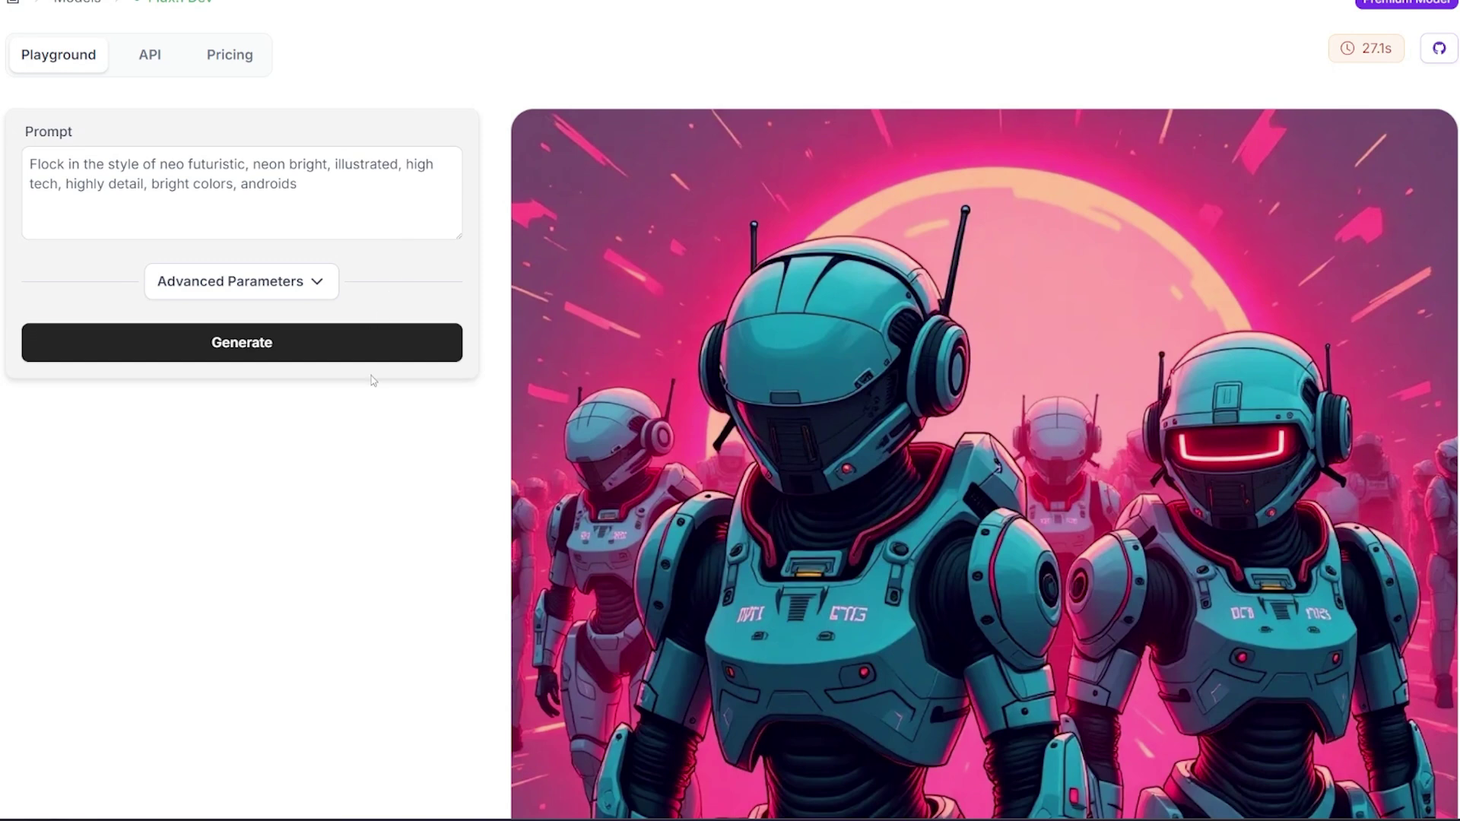
pyautogui.scroll(-3, 373, 382)
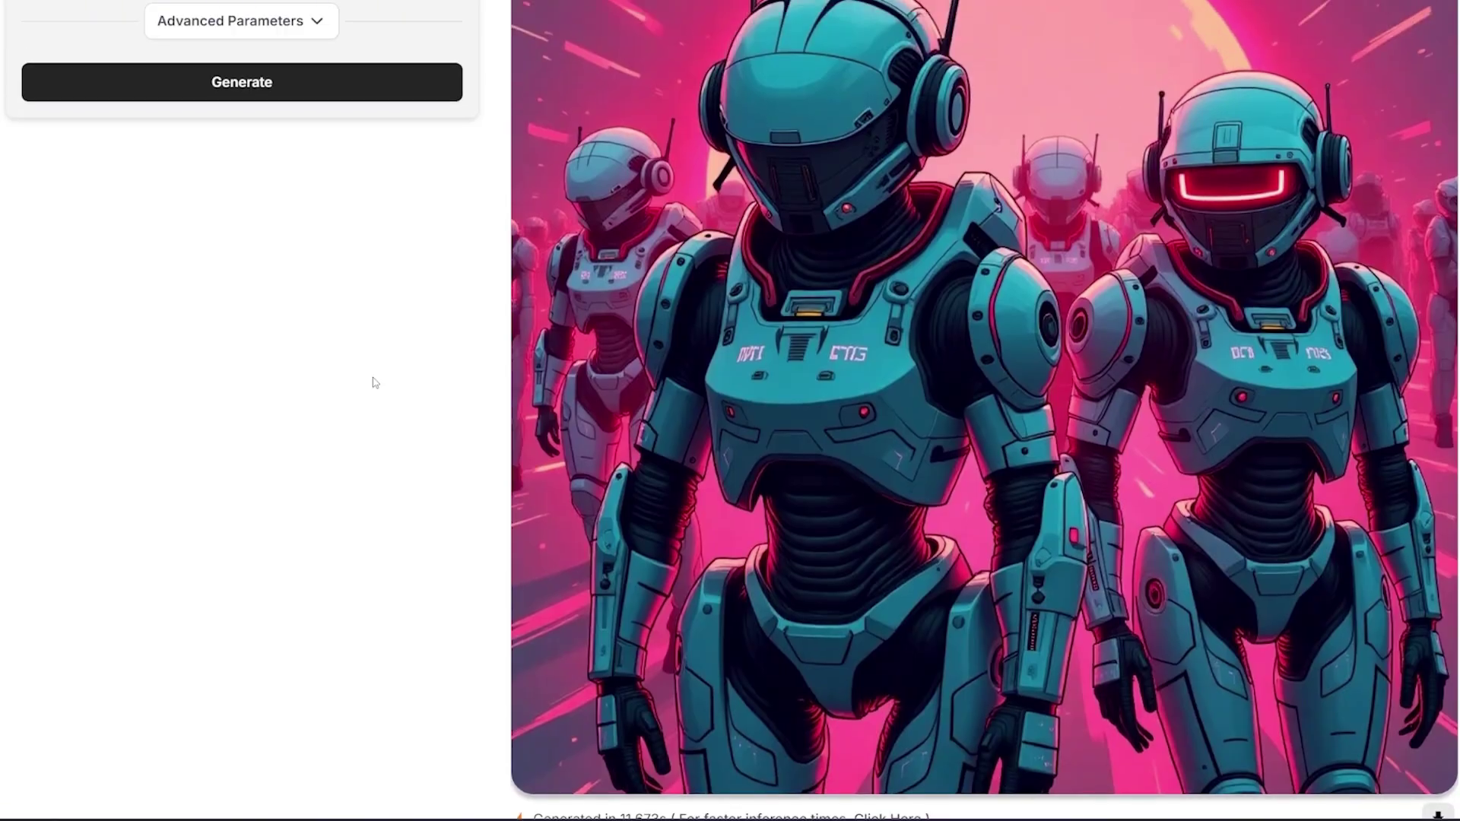
pyautogui.scroll(1, 373, 382)
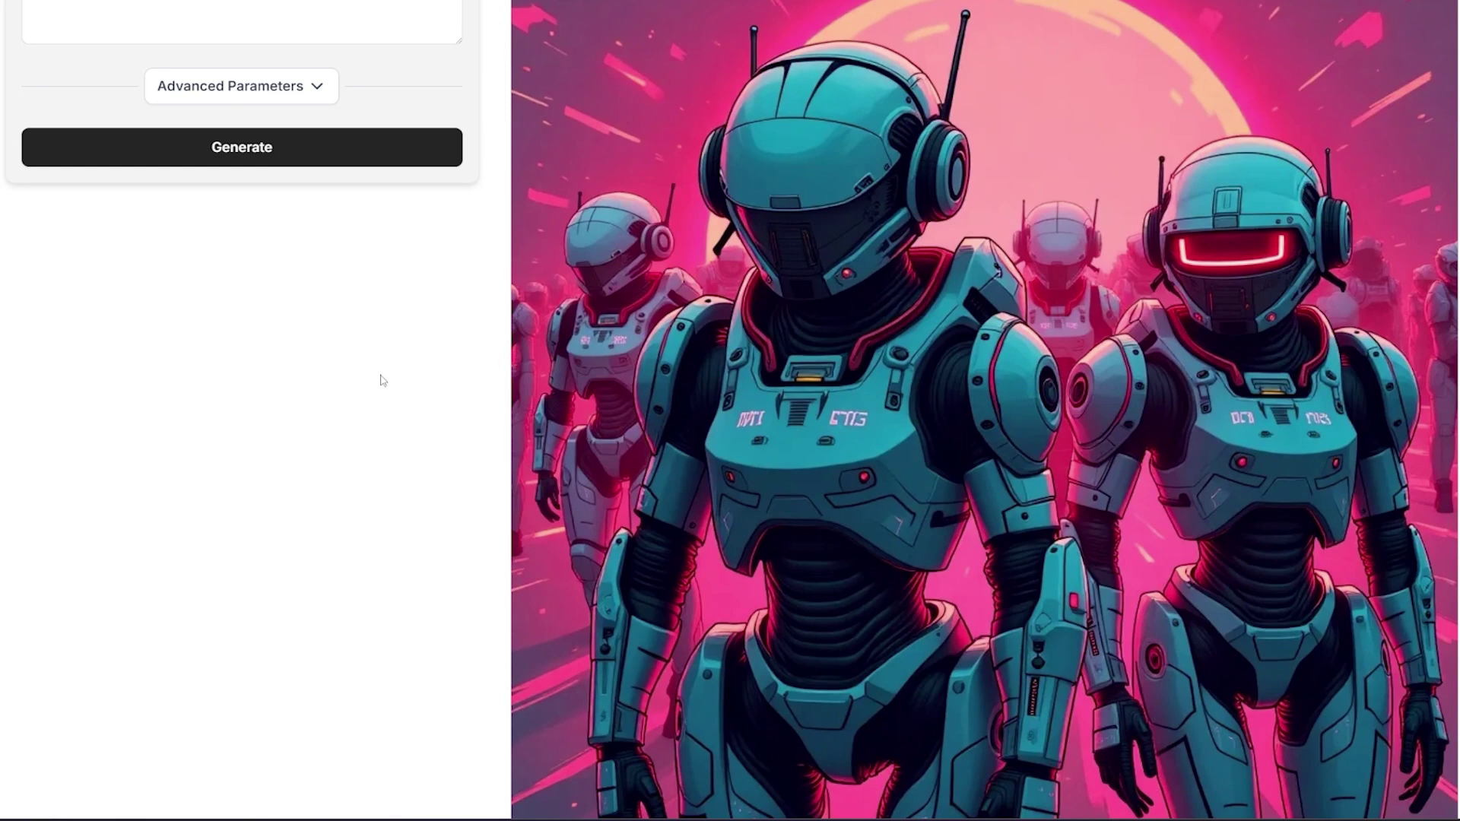
pyautogui.scroll(2, 384, 368)
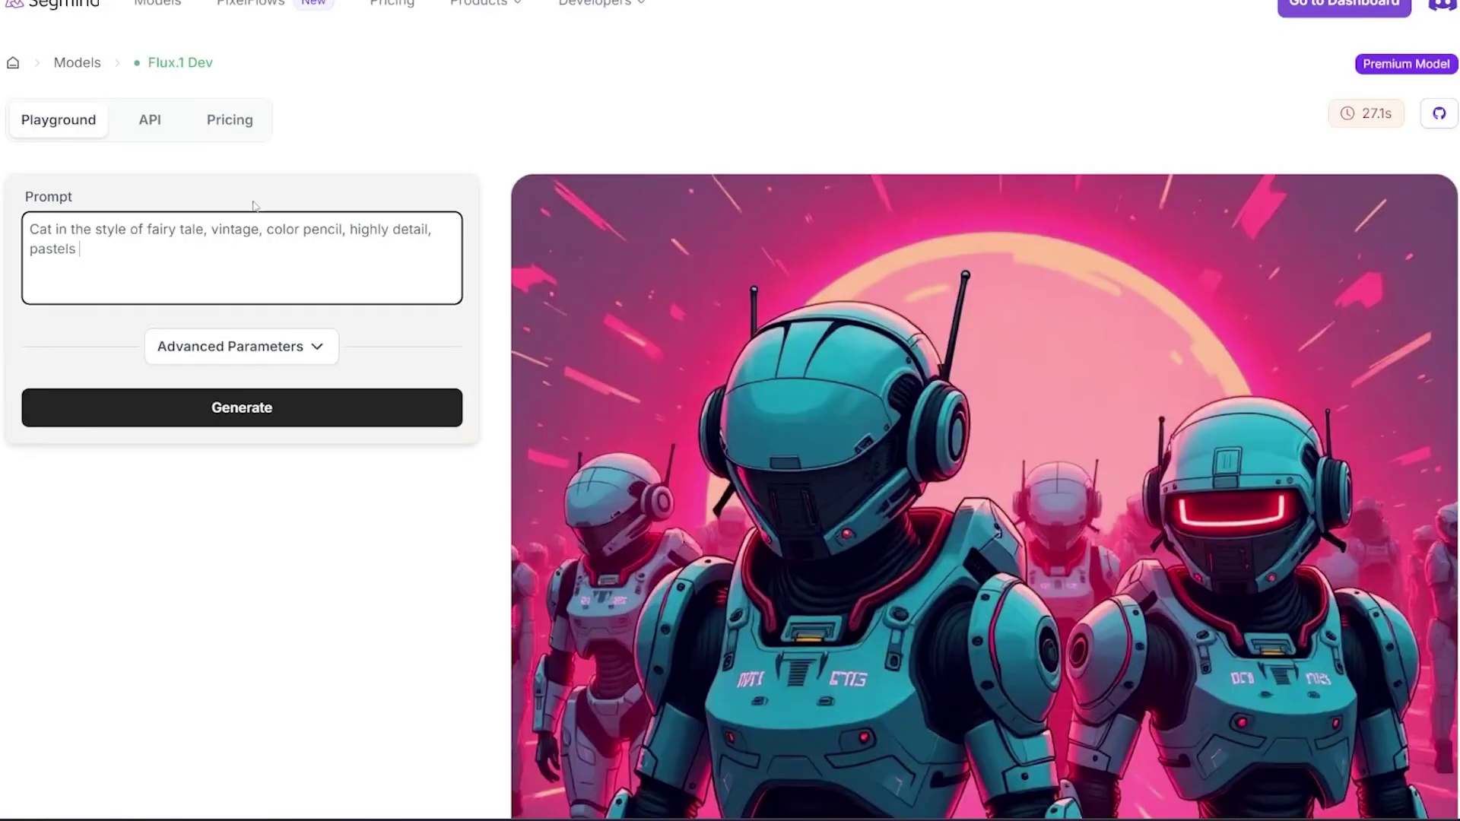
# Step: Select 'vintage' in the fairy-tale cat prompt and scroll through Flux.1 Dev's cat image
pyautogui.doubleClick(252, 226)
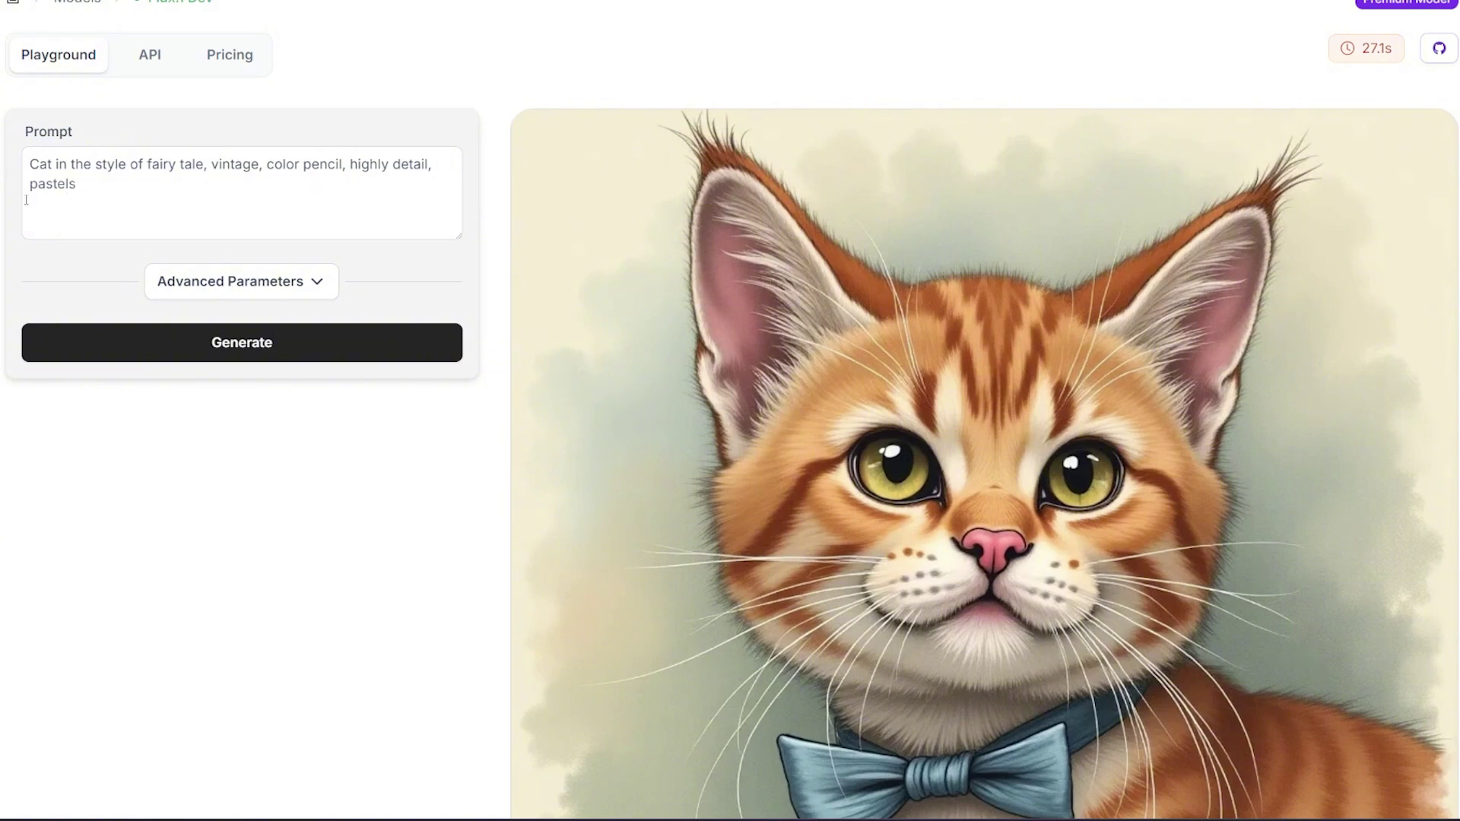
pyautogui.scroll(-3, 701, 331)
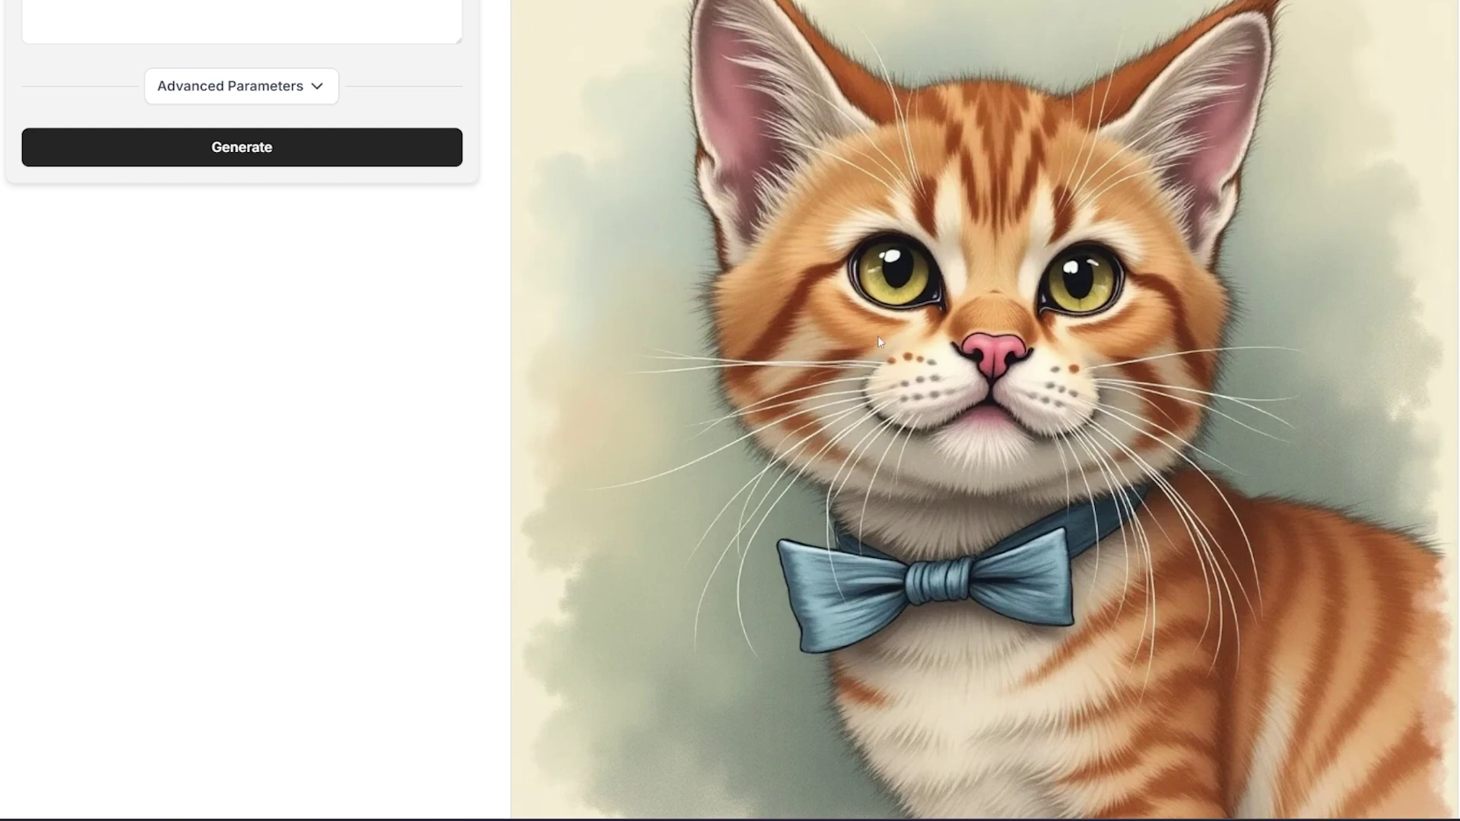
pyautogui.scroll(-1, 886, 343)
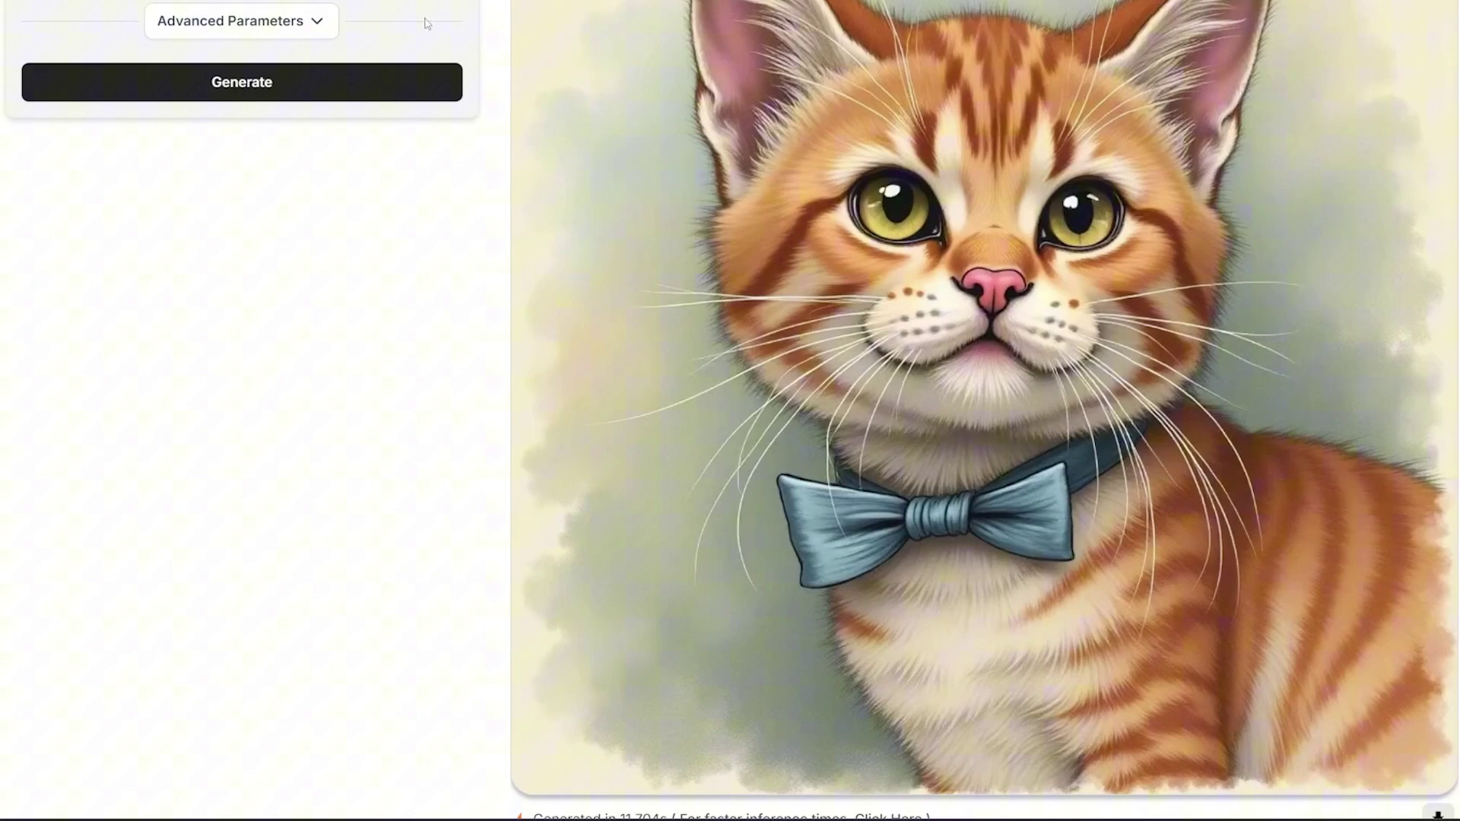
pyautogui.scroll(1, 486, 323)
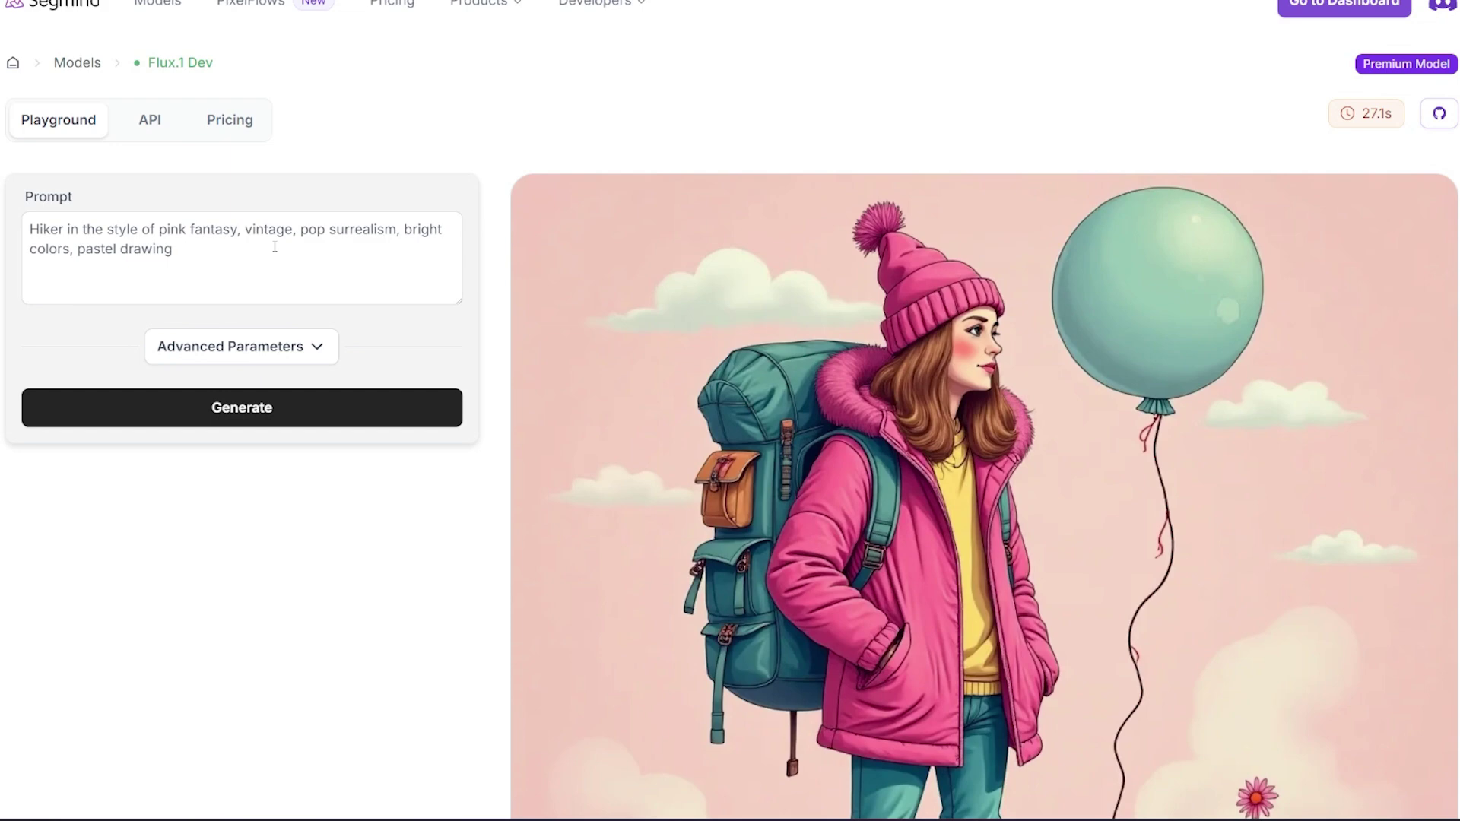
# Step: Highlight 'surrealism' in the hiker prompt and scroll through the pink-fantasy hiker results
pyautogui.moveTo(335, 229); pyautogui.dragTo(398, 229)
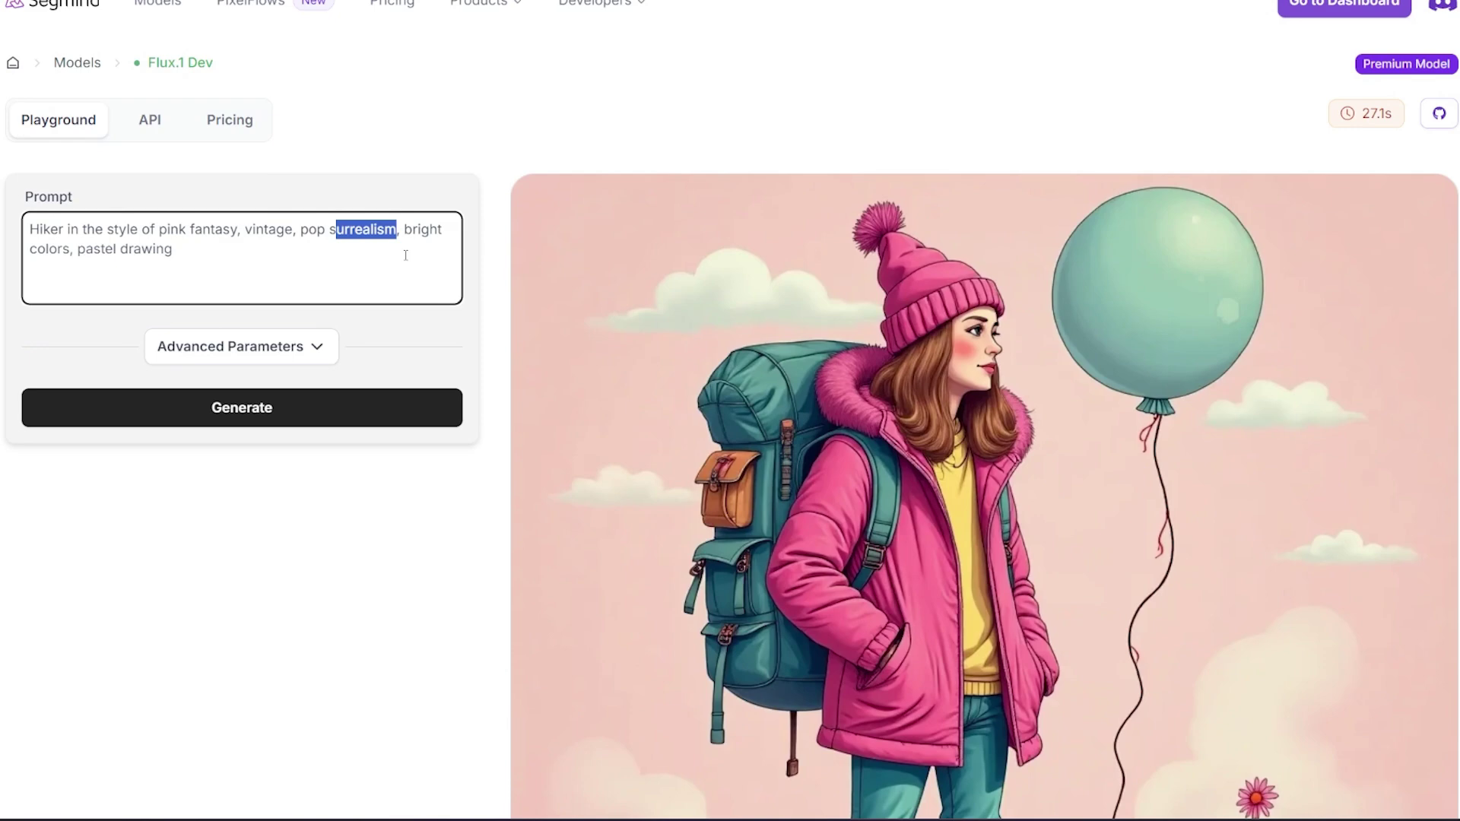
pyautogui.scroll(-4, 896, 359)
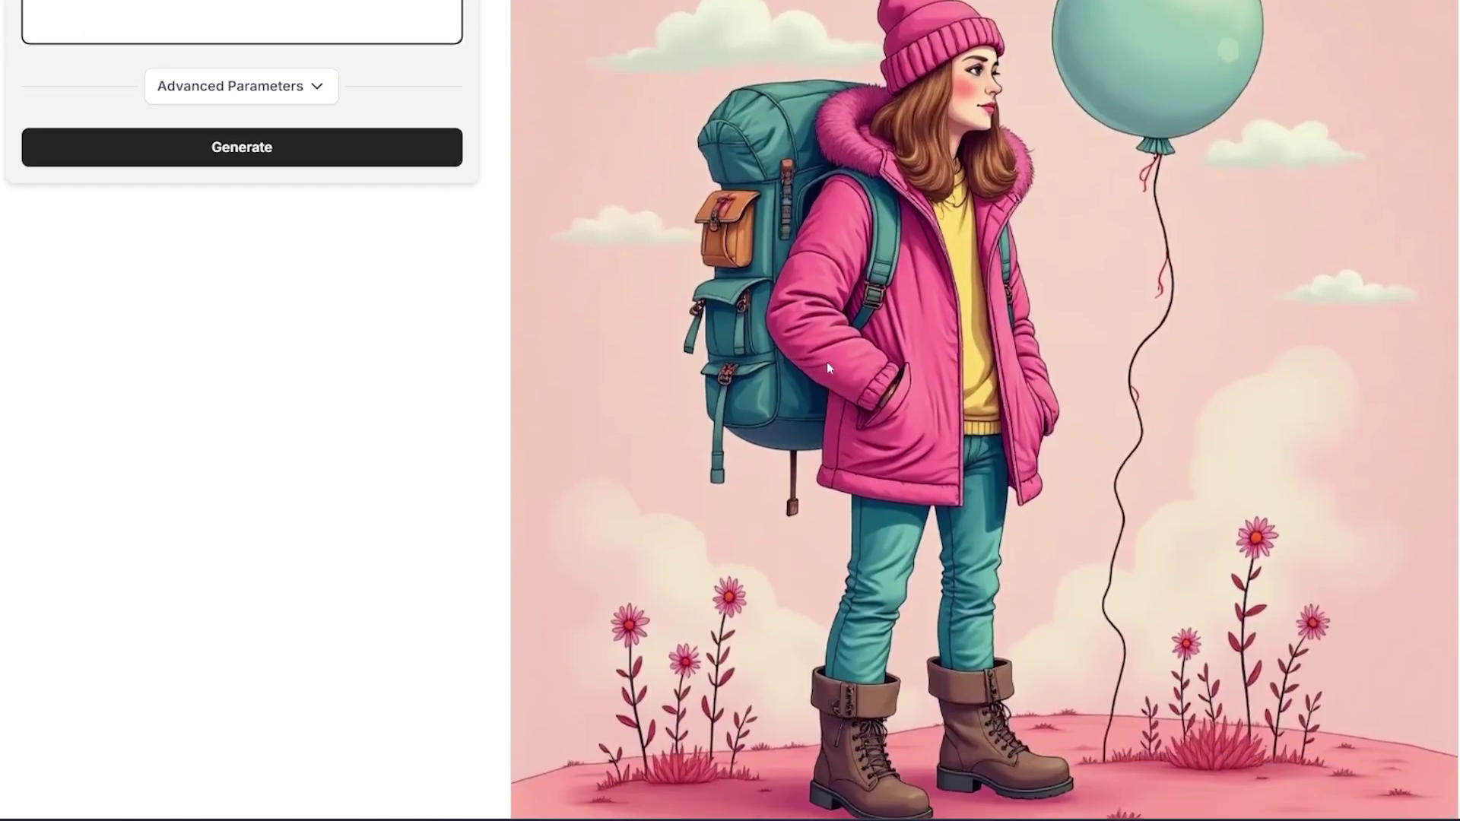
pyautogui.scroll(3, 786, 367)
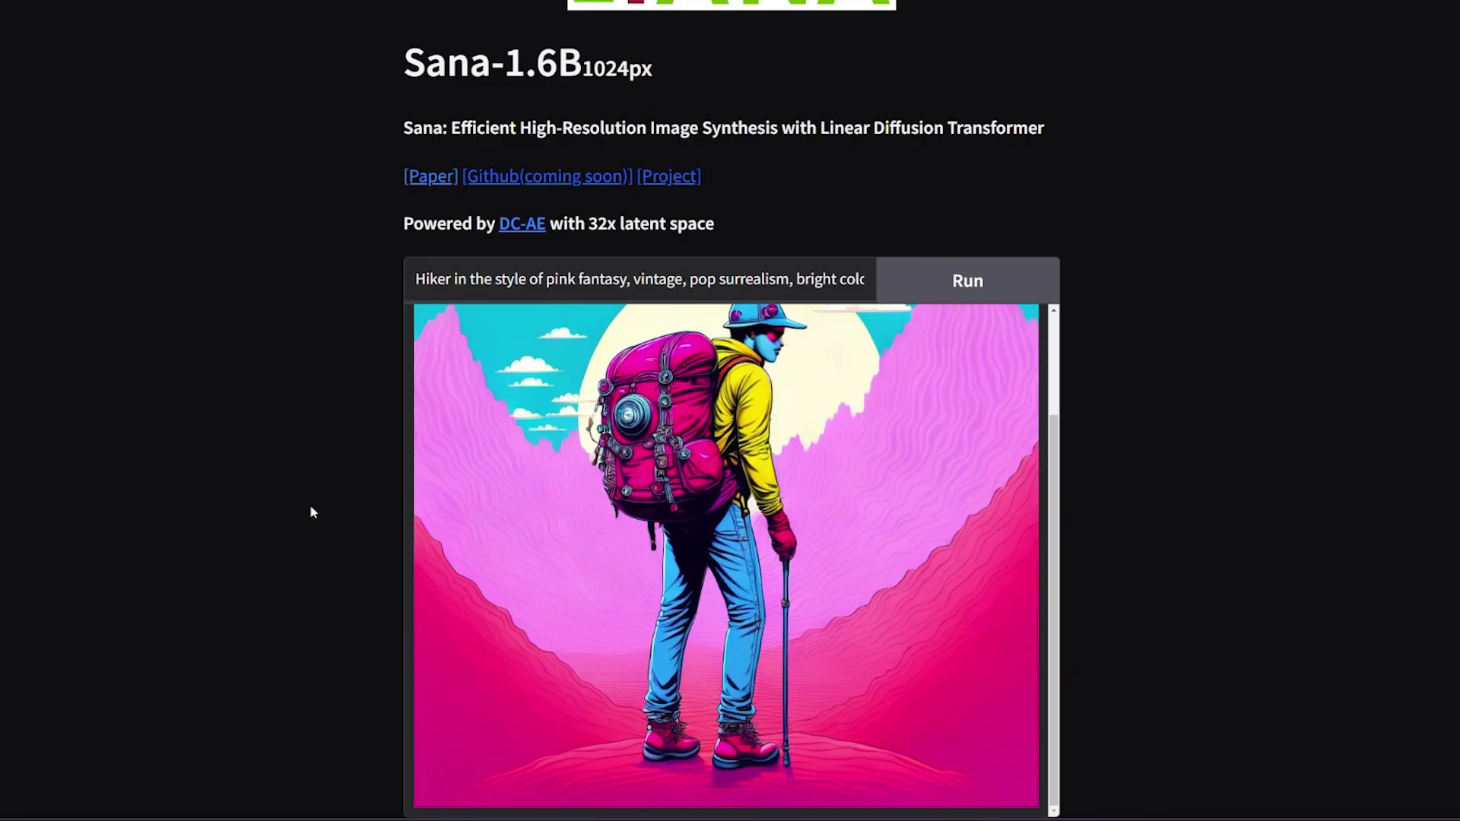
pyautogui.scroll(1, 310, 511)
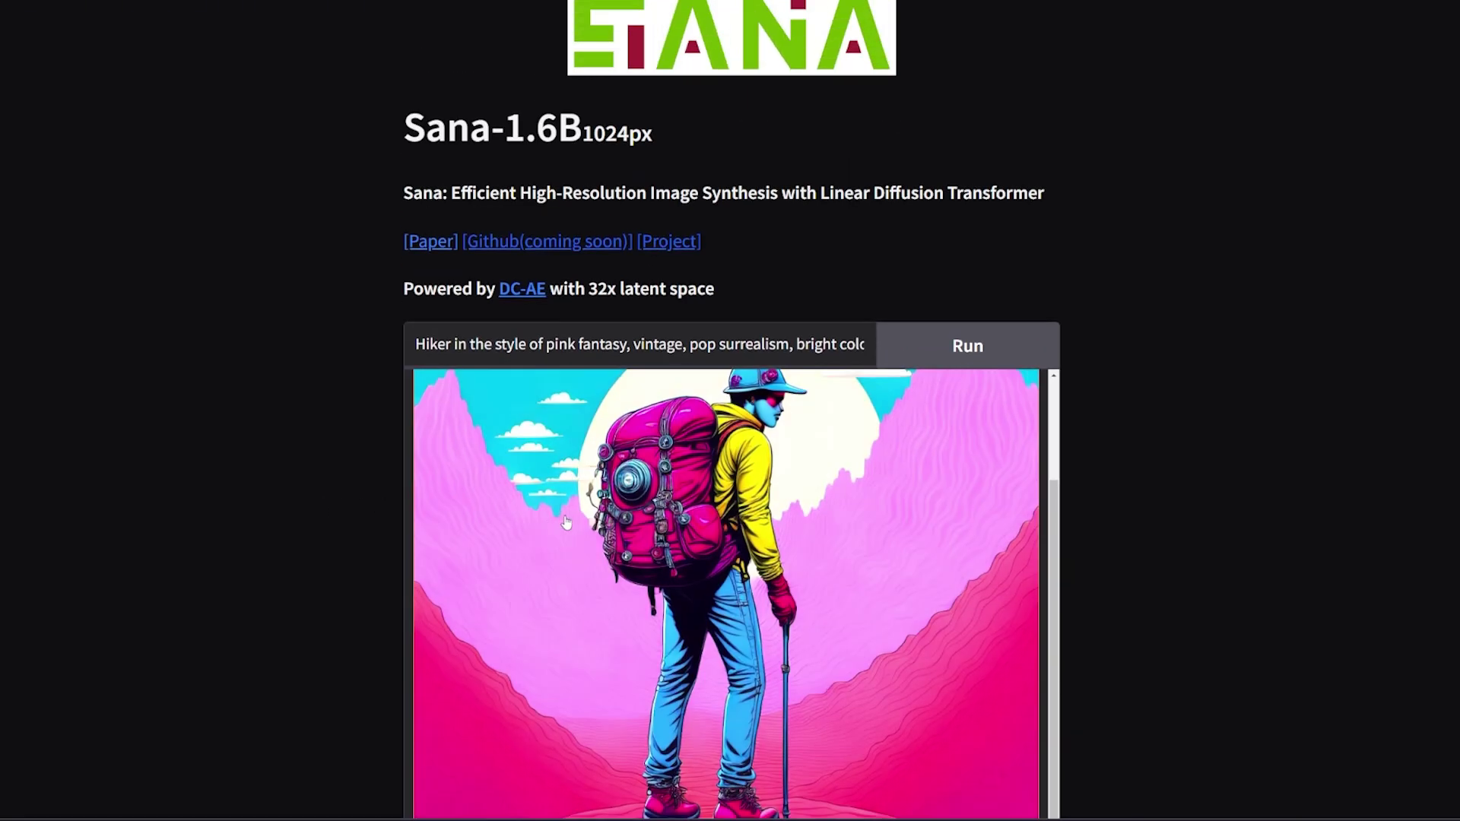
pyautogui.scroll(-1, 513, 515)
pyautogui.scroll(-2, 513, 515)
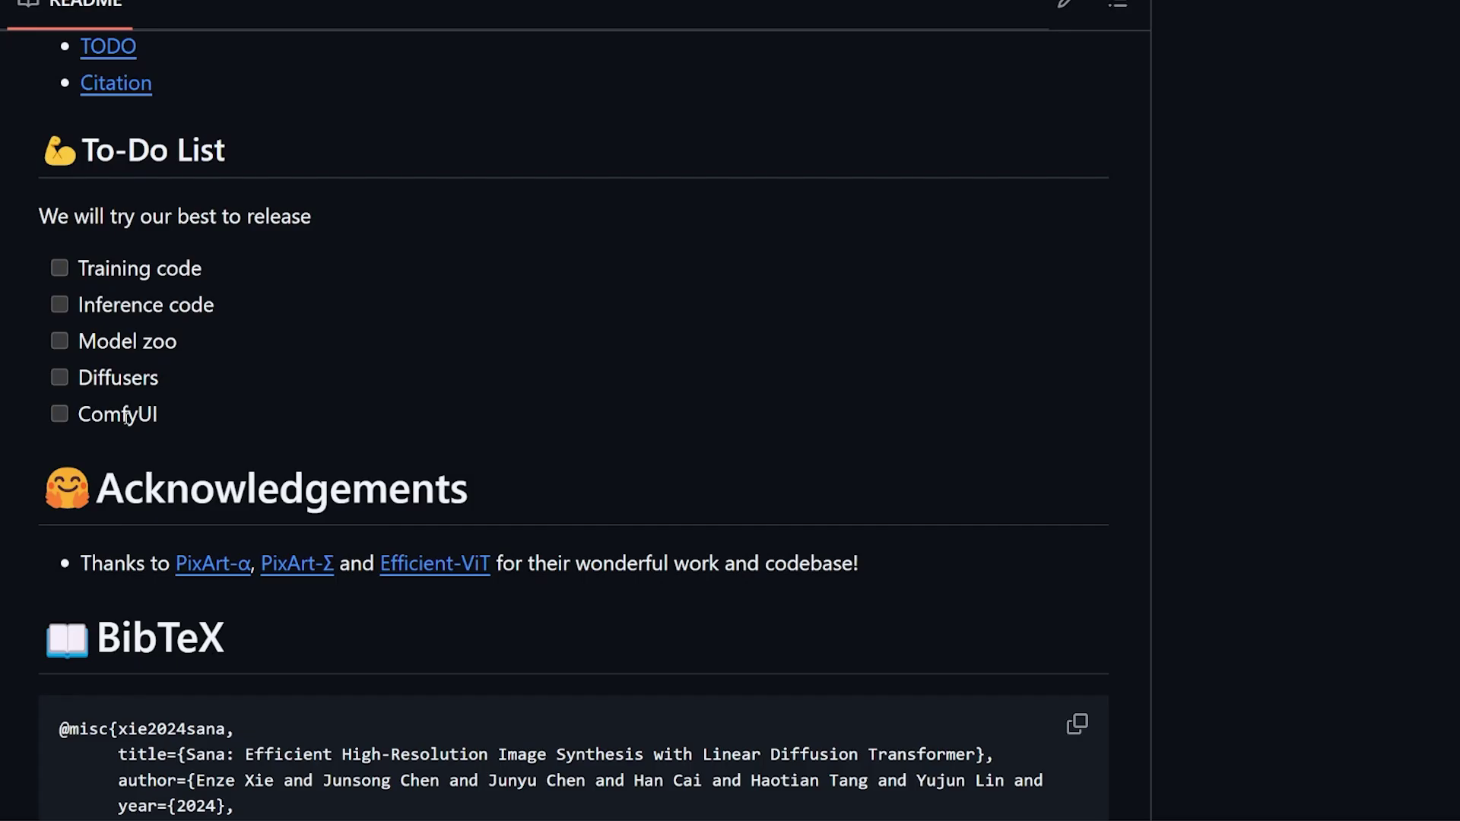
pyautogui.moveTo(175, 415); pyautogui.dragTo(25, 216)
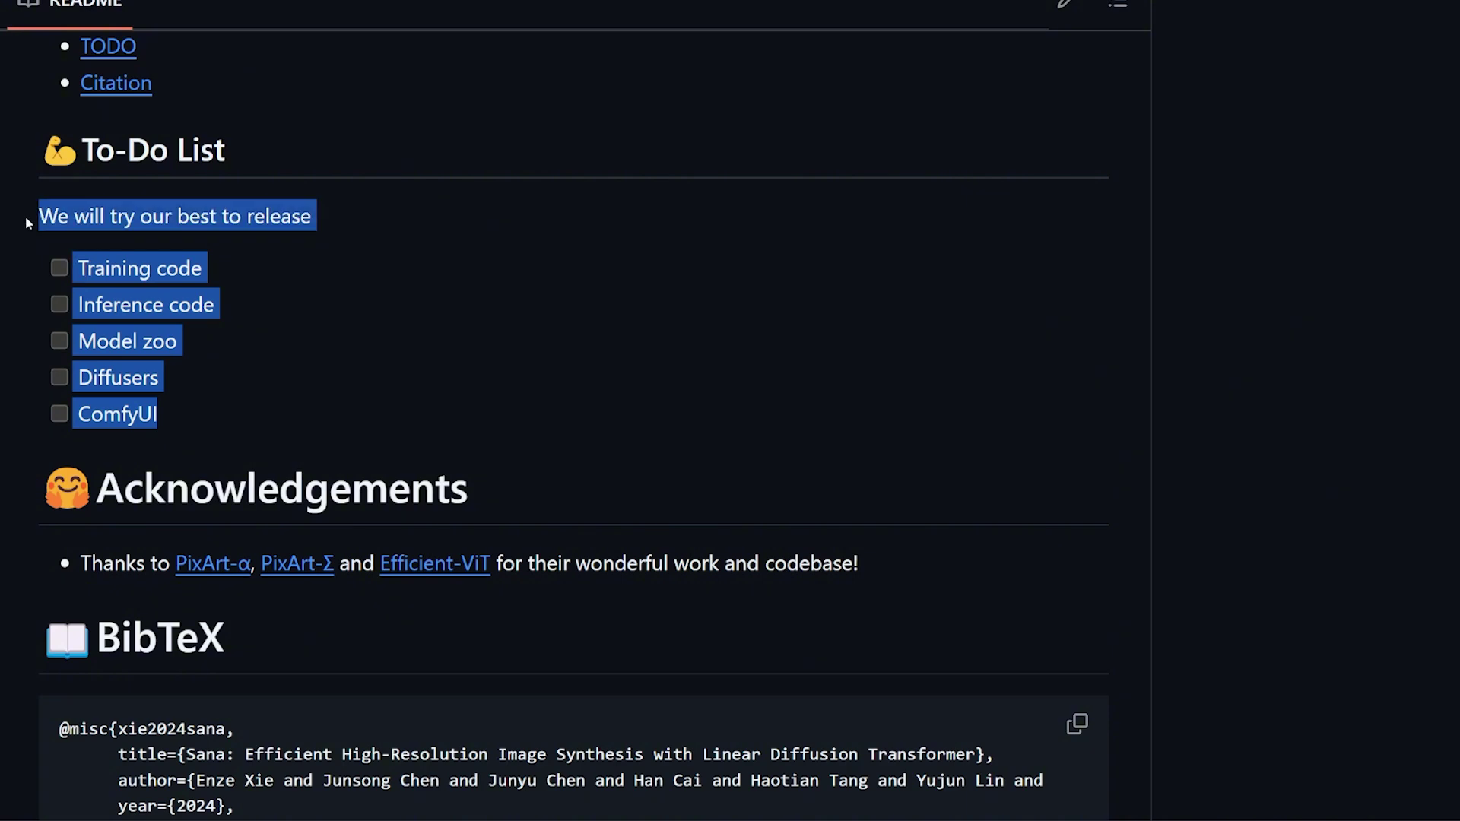
pyautogui.click(363, 306)
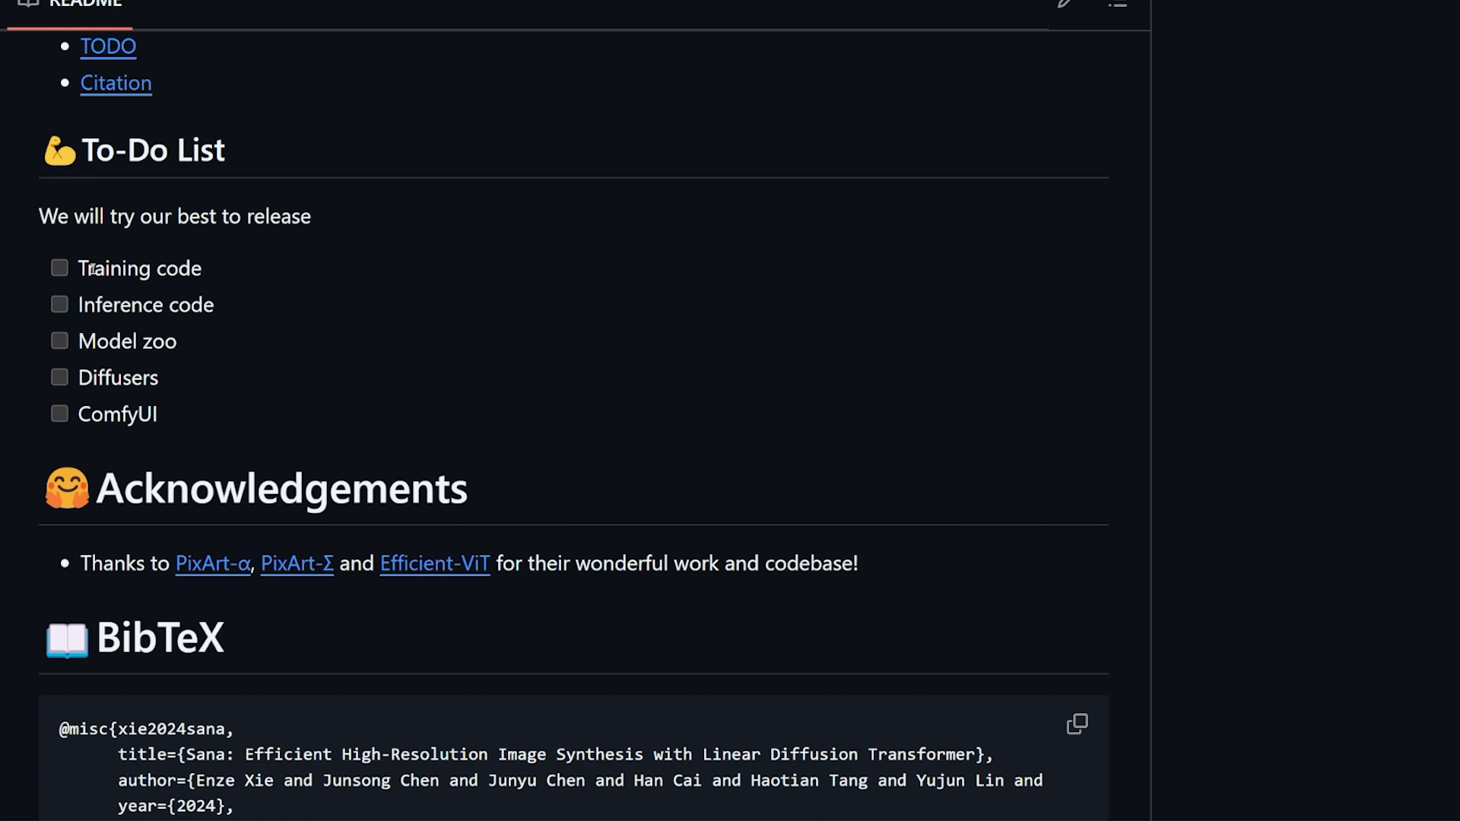
pyautogui.moveTo(79, 270); pyautogui.dragTo(180, 272)
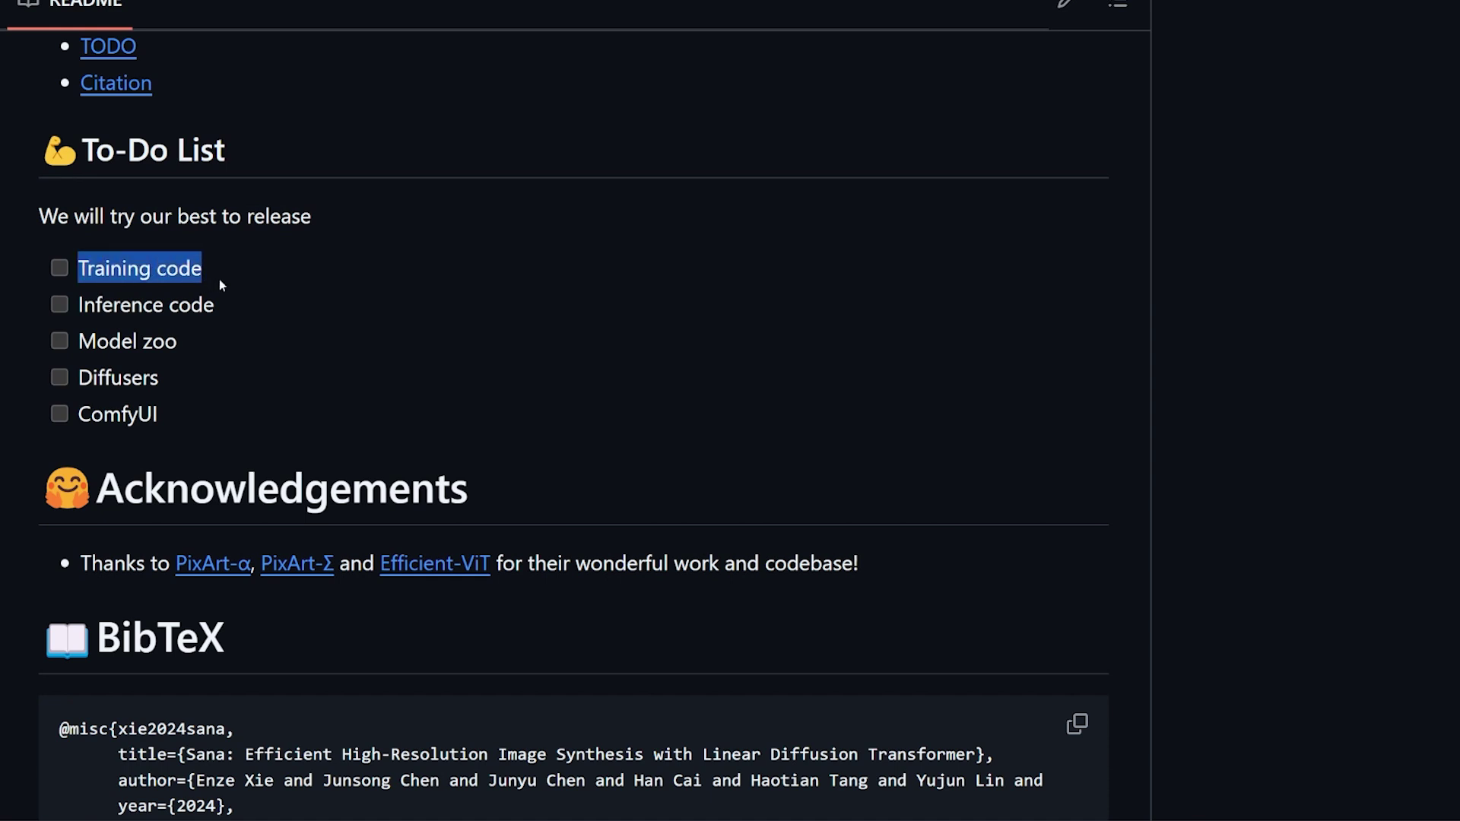
pyautogui.click(236, 317)
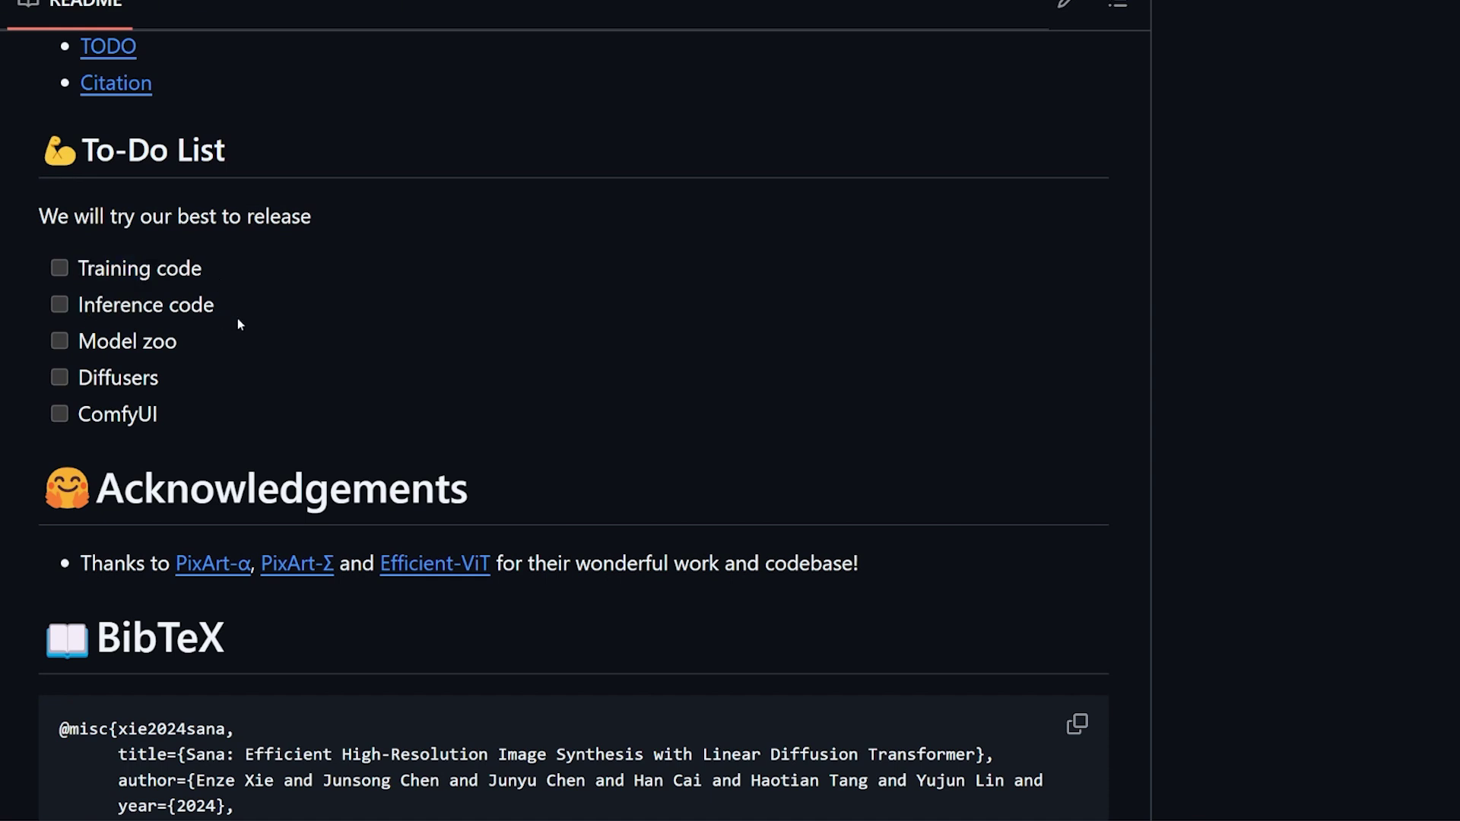
pyautogui.moveTo(80, 344); pyautogui.dragTo(185, 348)
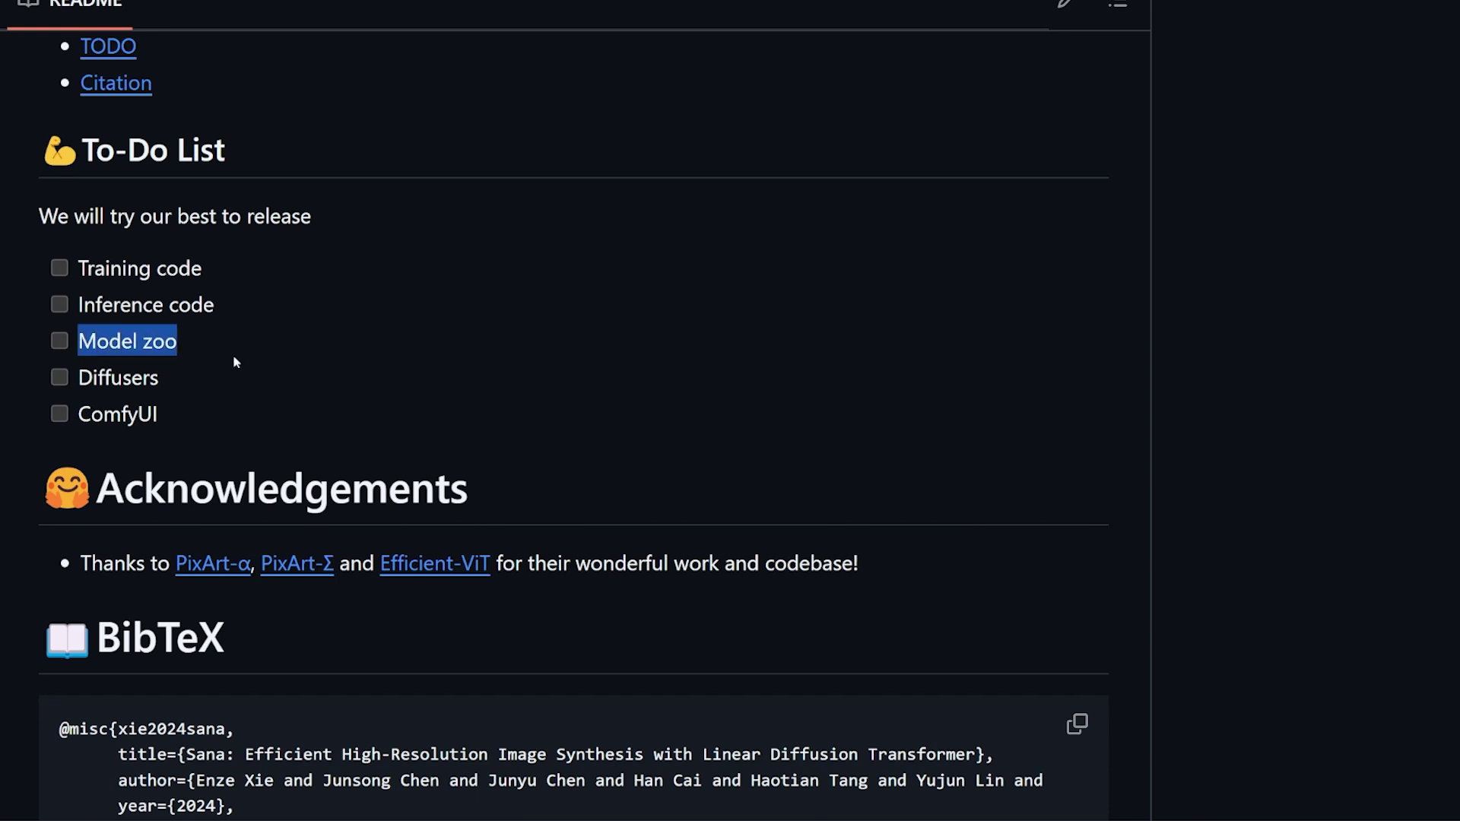
pyautogui.doubleClick(124, 388)
pyautogui.doubleClick(120, 419)
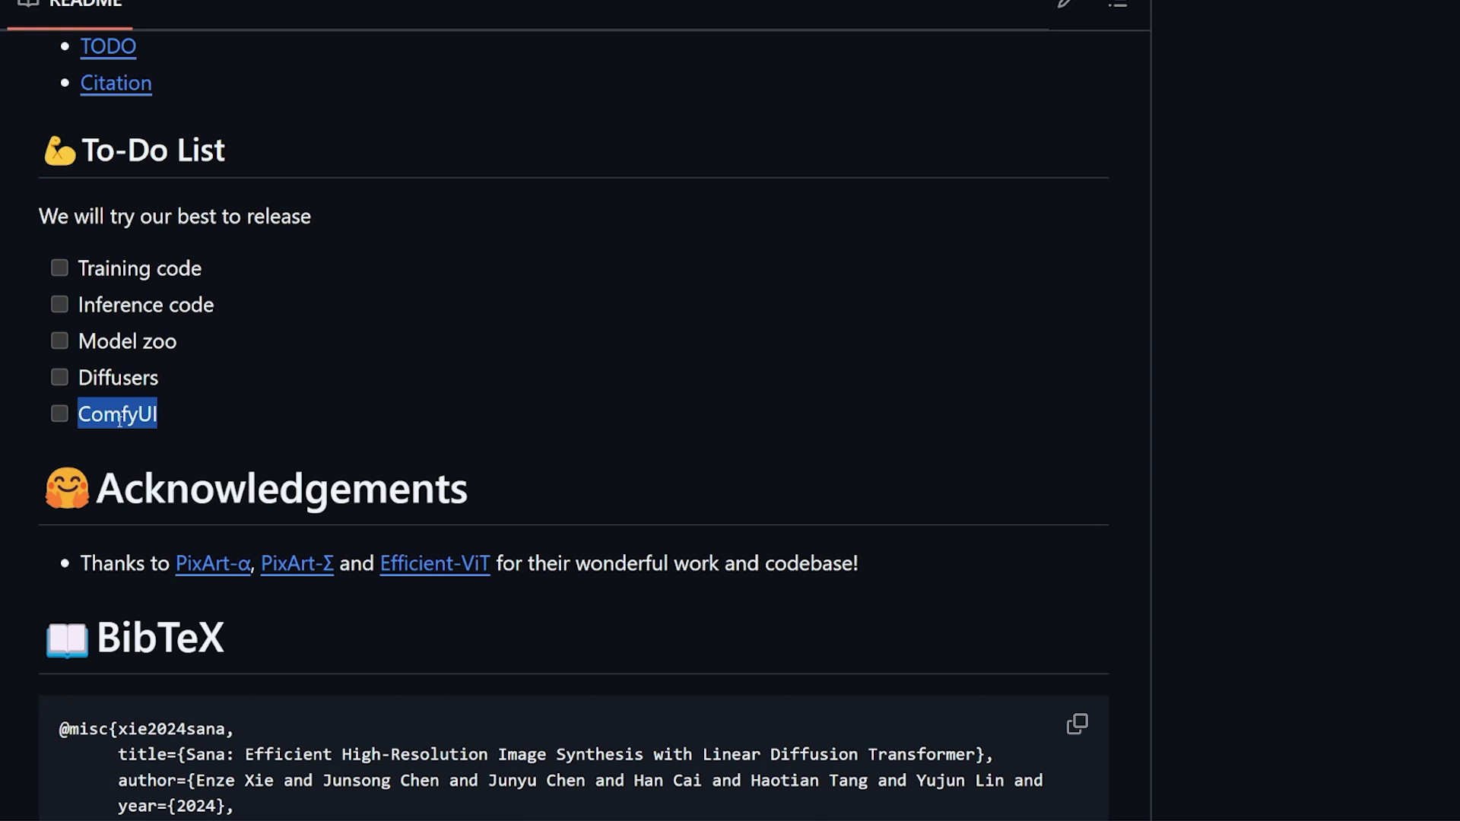
pyautogui.tripleClick(120, 420)
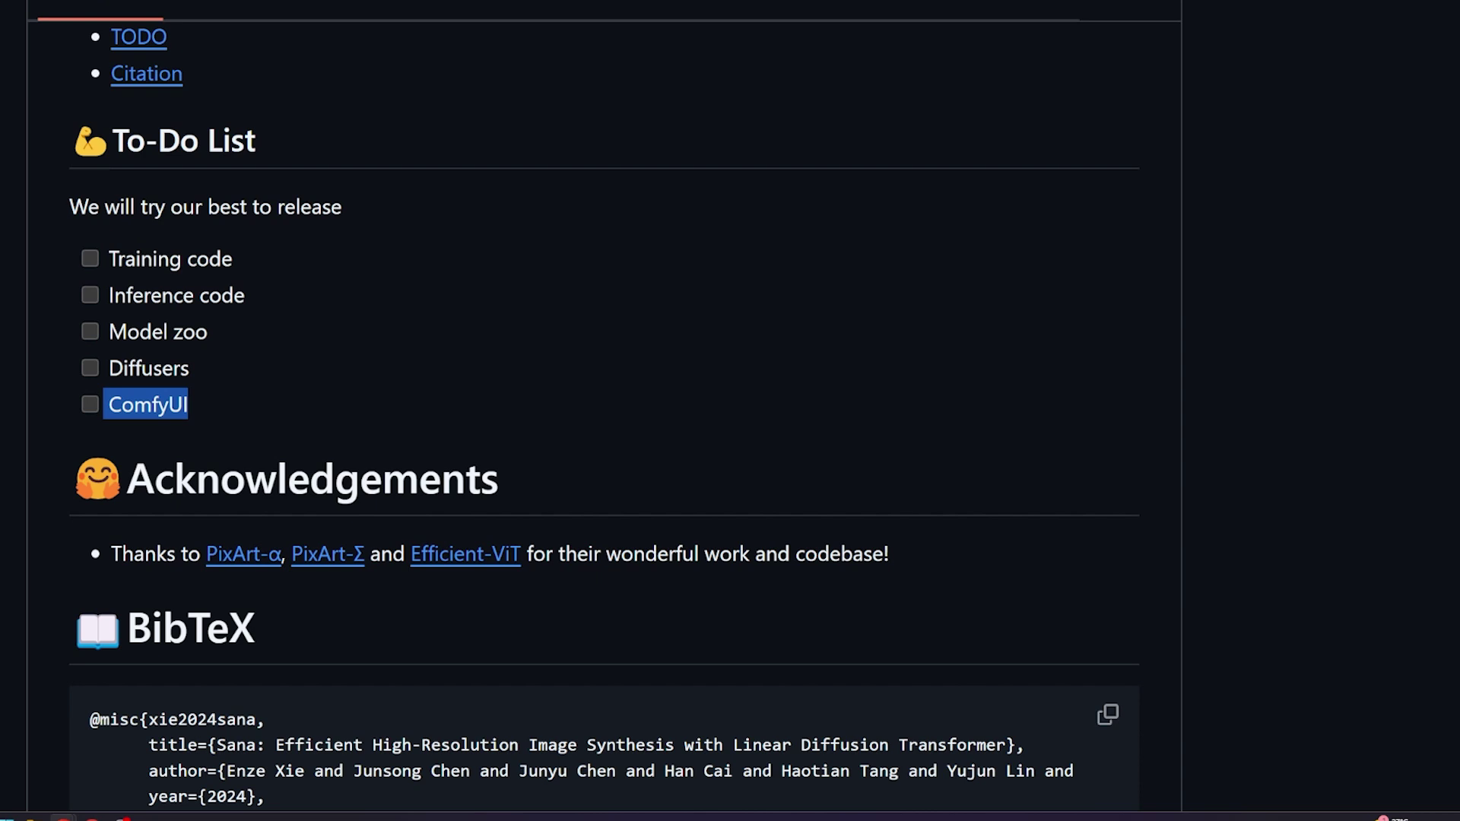
# Step: Bring up Segmind's painted stacked cheeseburger result, generated in 11.648s
pyautogui.click(496, 2)
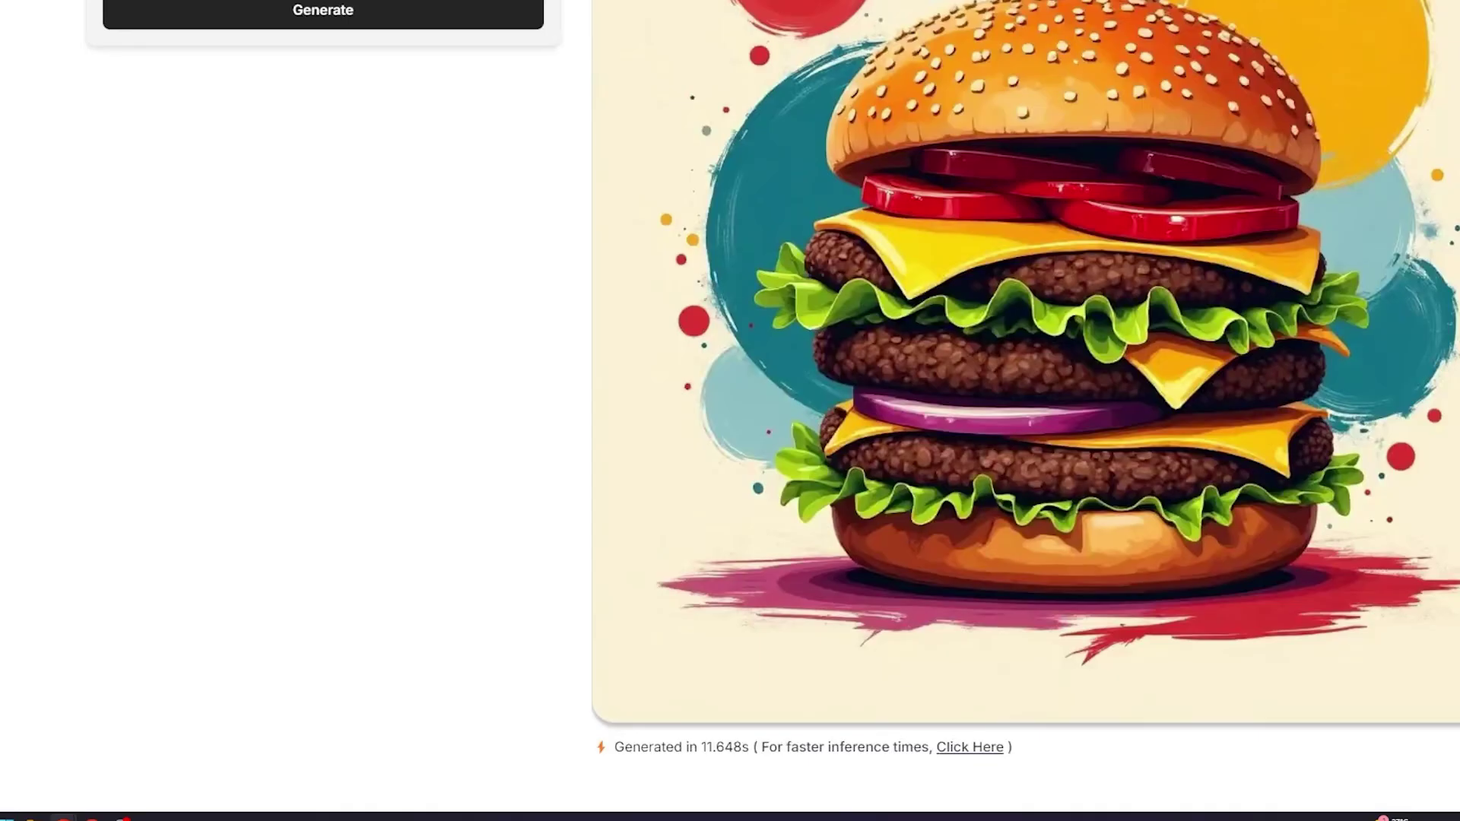
pyautogui.scroll(3, 632, 338)
pyautogui.scroll(-3, 608, 343)
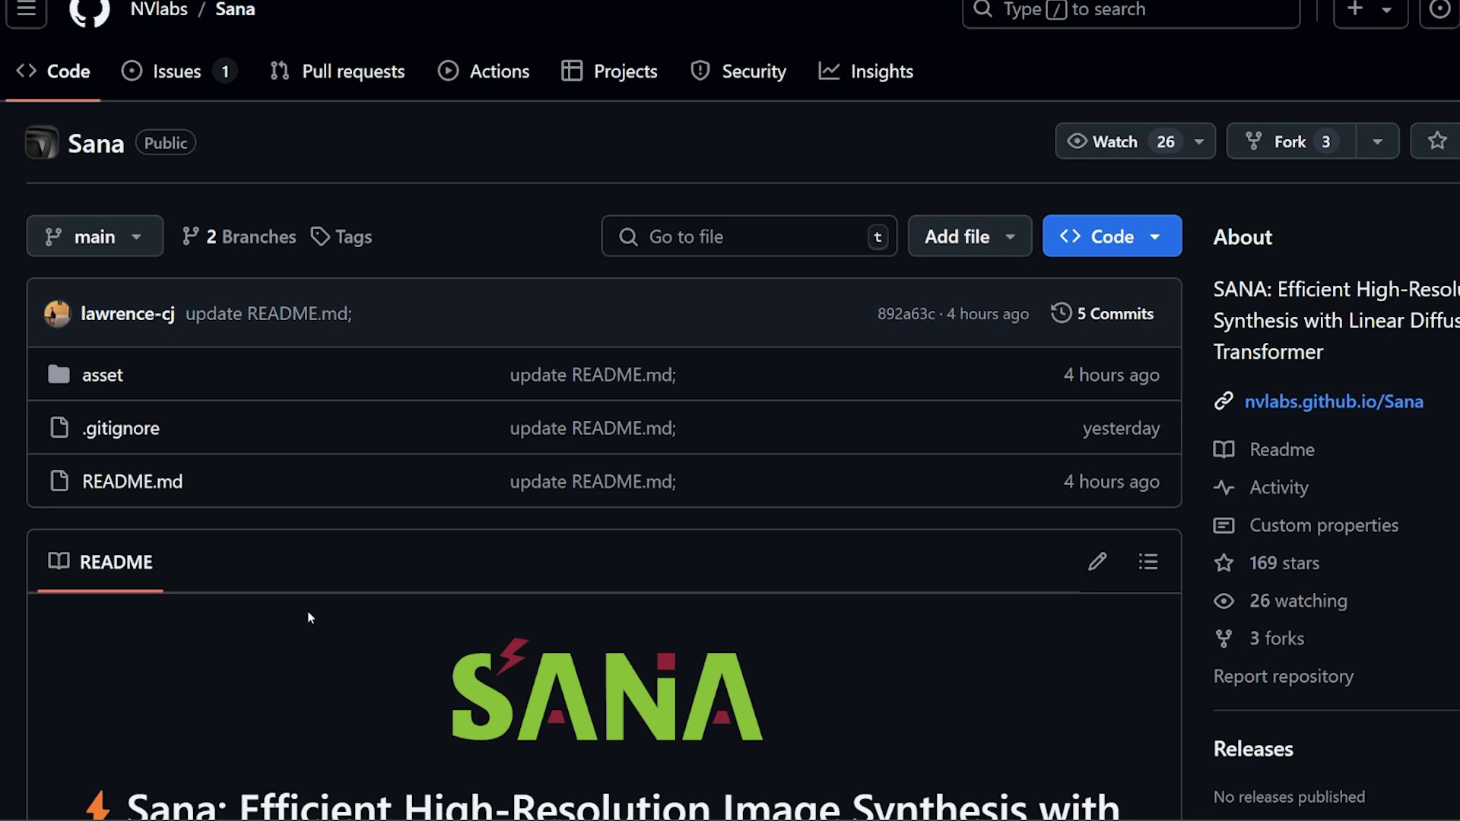
pyautogui.scroll(-5, 310, 617)
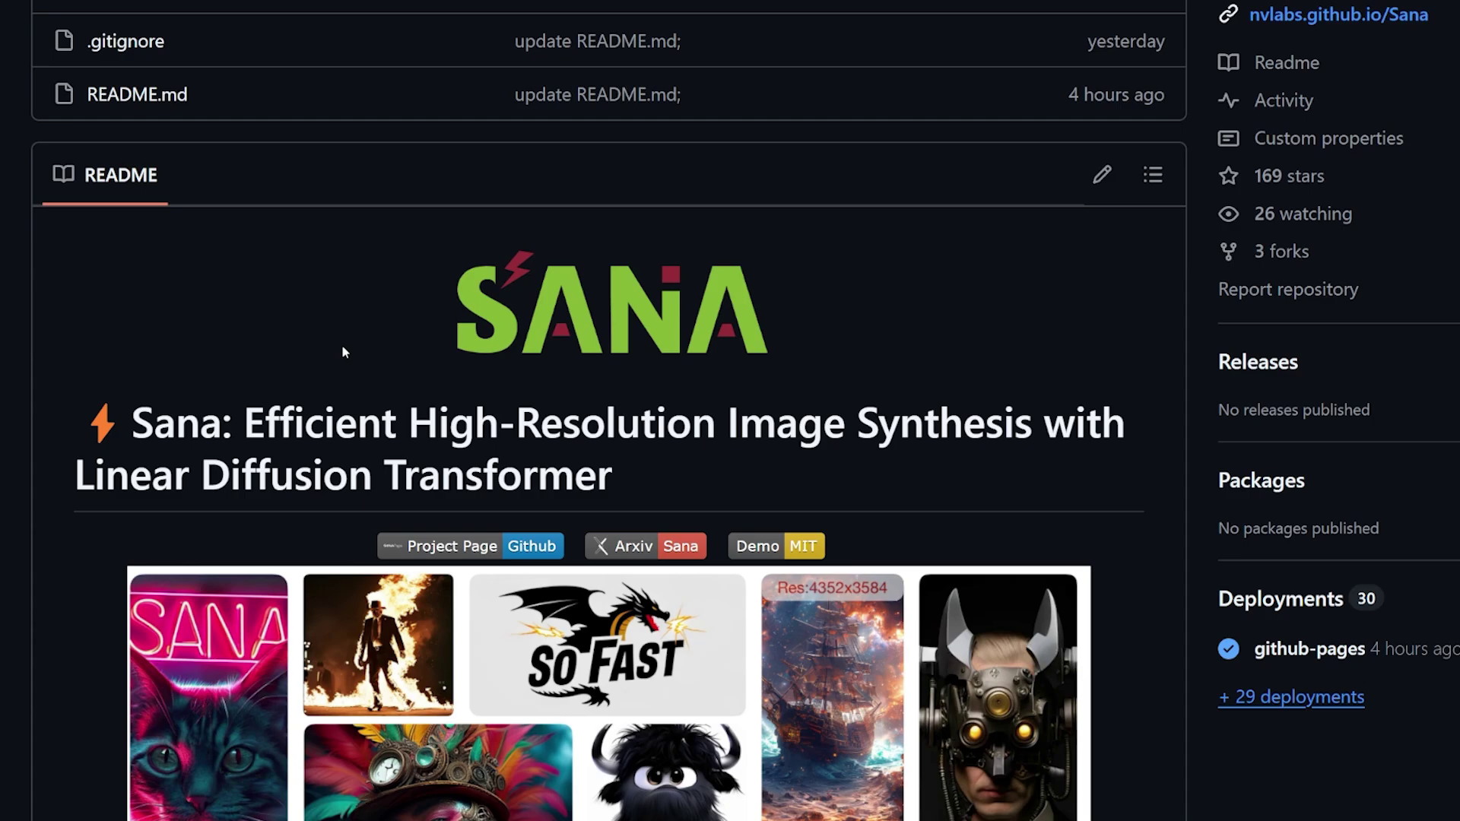
pyautogui.scroll(3, 341, 345)
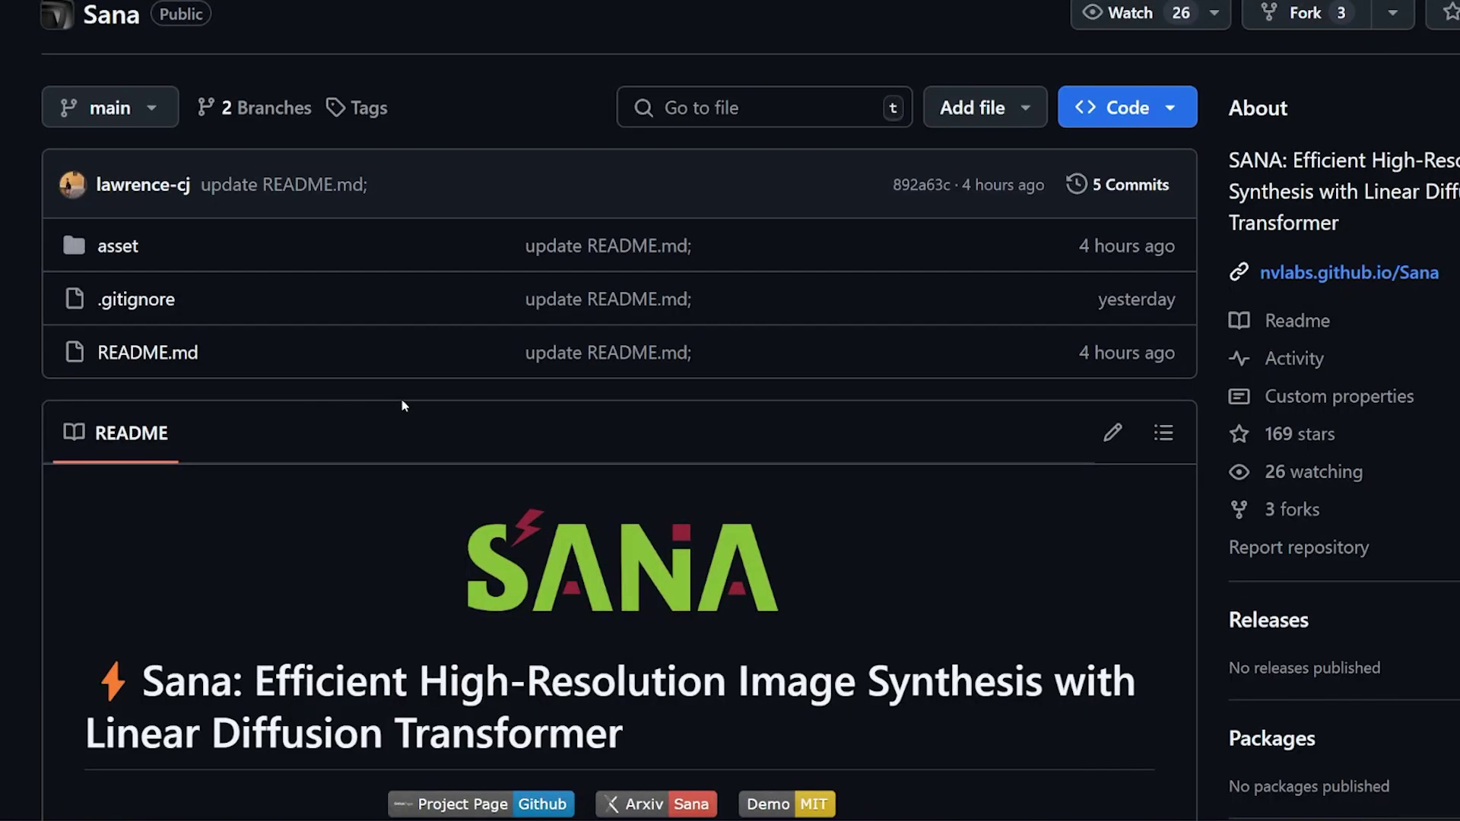